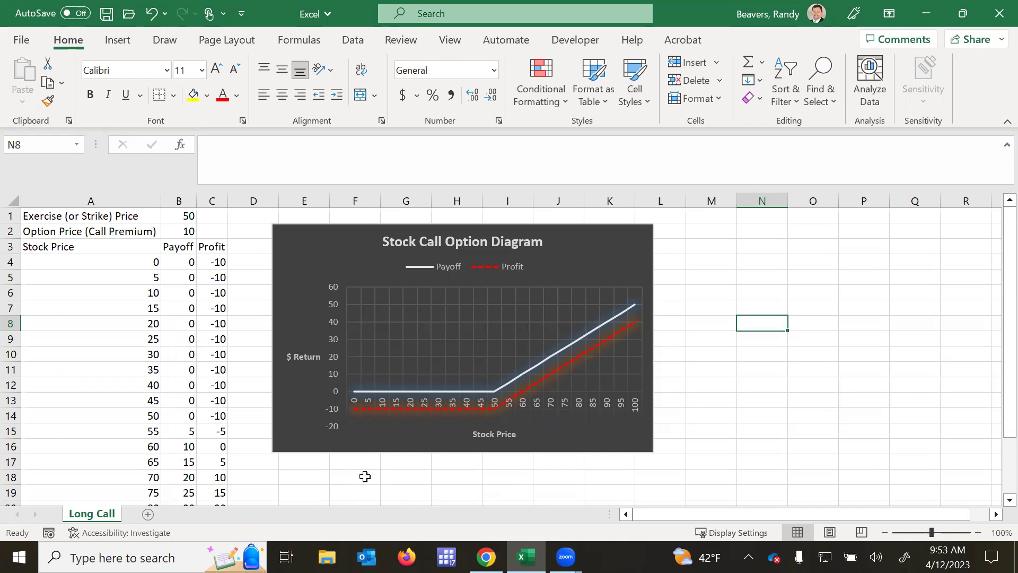
- Review the reference Long Call workbook's strike 50, premium 10 and stock prices 0–100
key("alt+Tab")
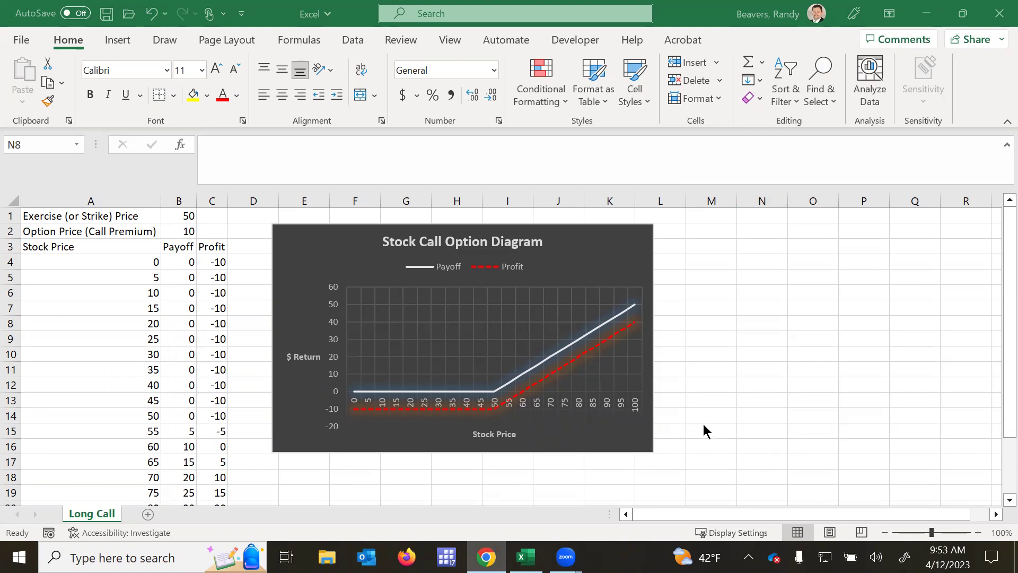
key("alt+Tab")
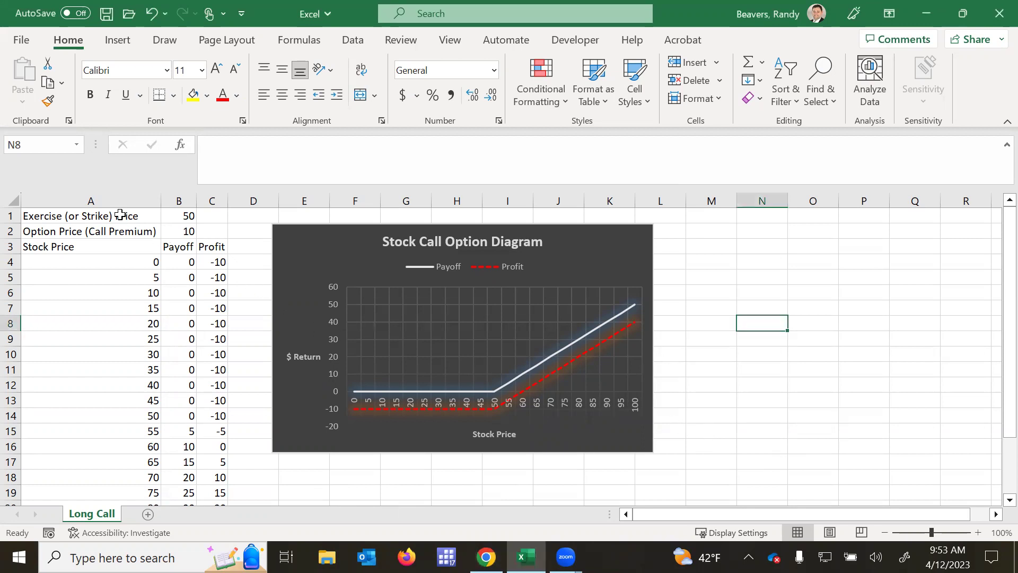
left_click(121, 214)
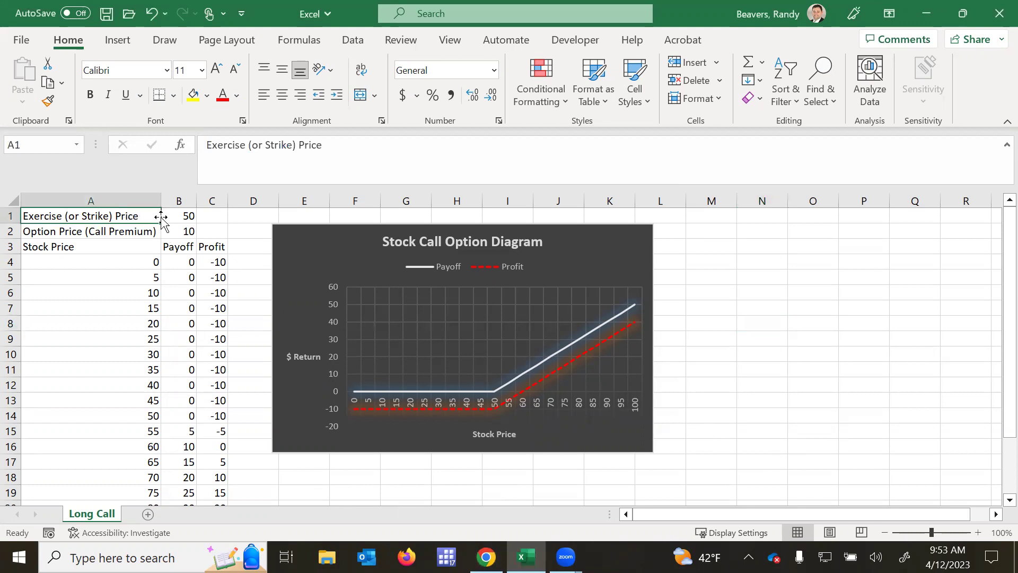
left_click(179, 217)
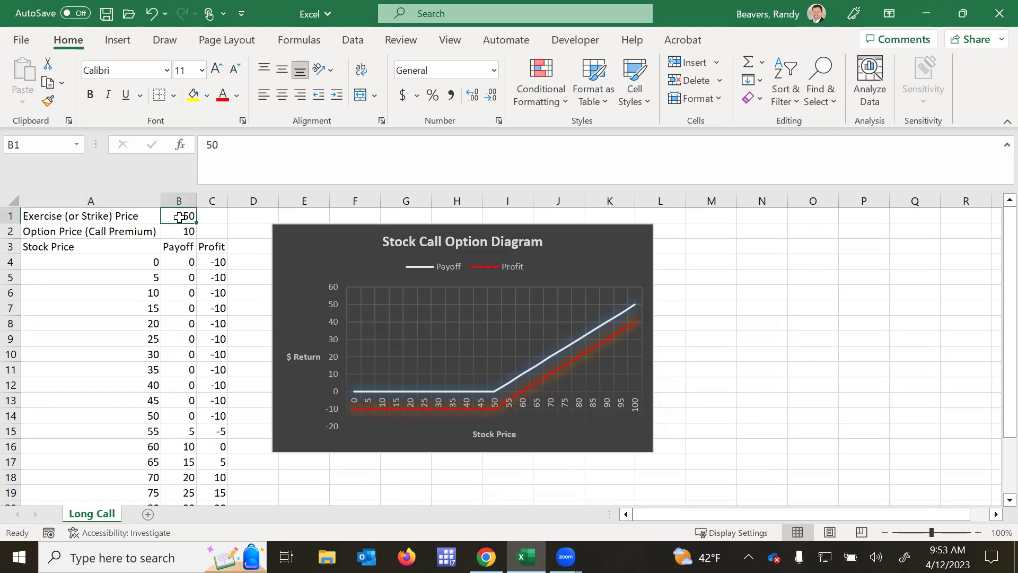
left_click(140, 229)
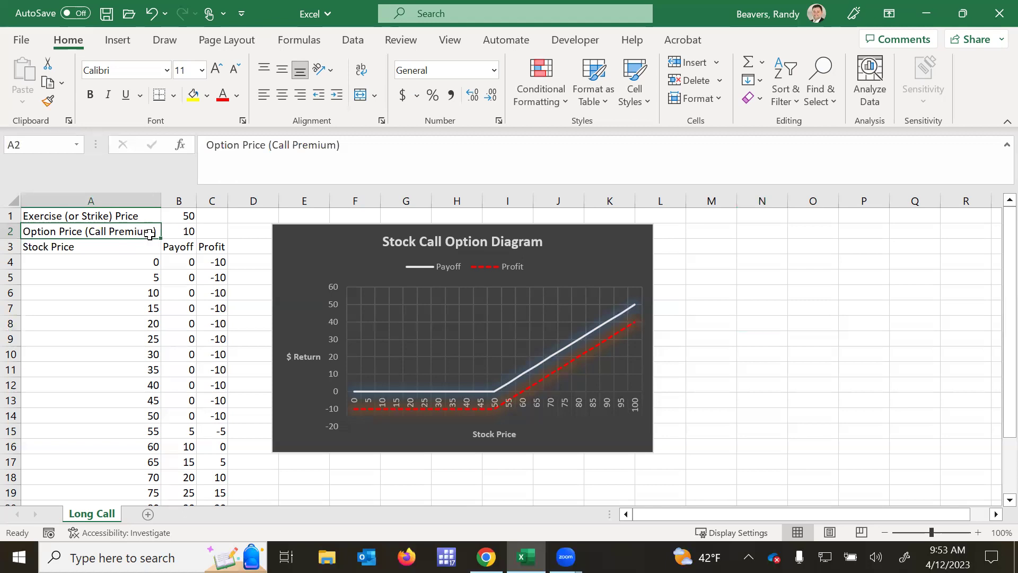
left_click(174, 231)
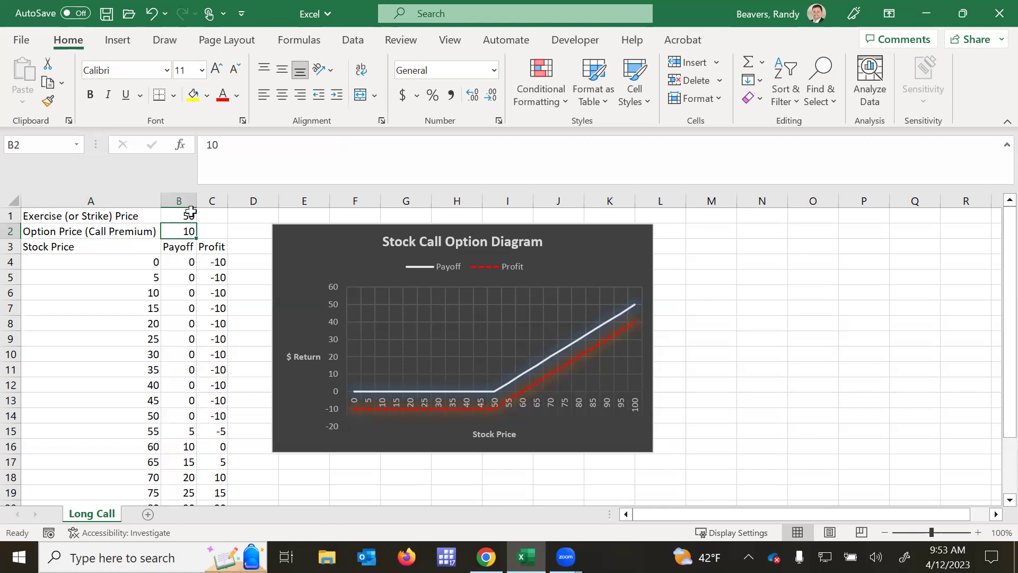
left_click(190, 213)
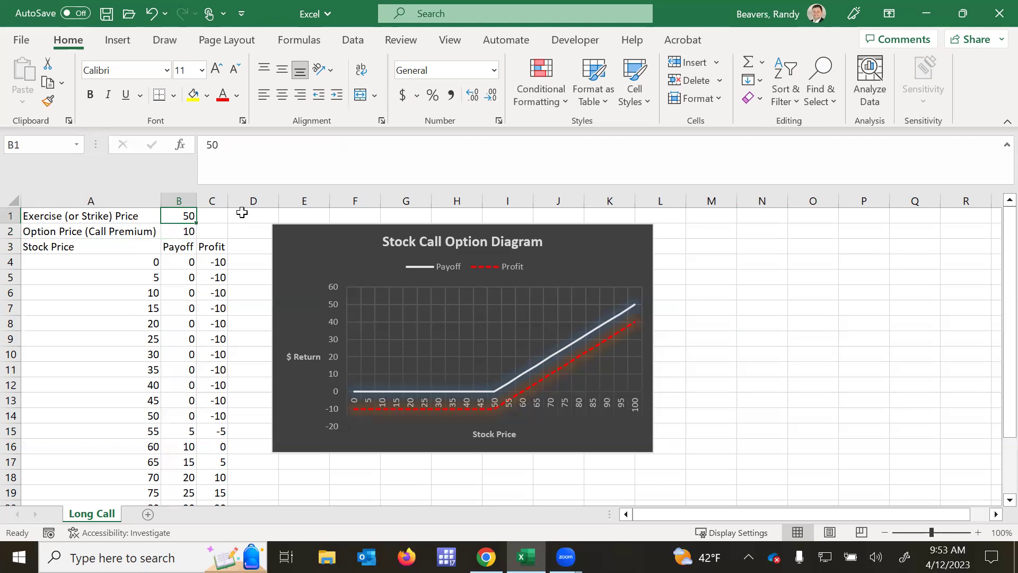
left_click(151, 244)
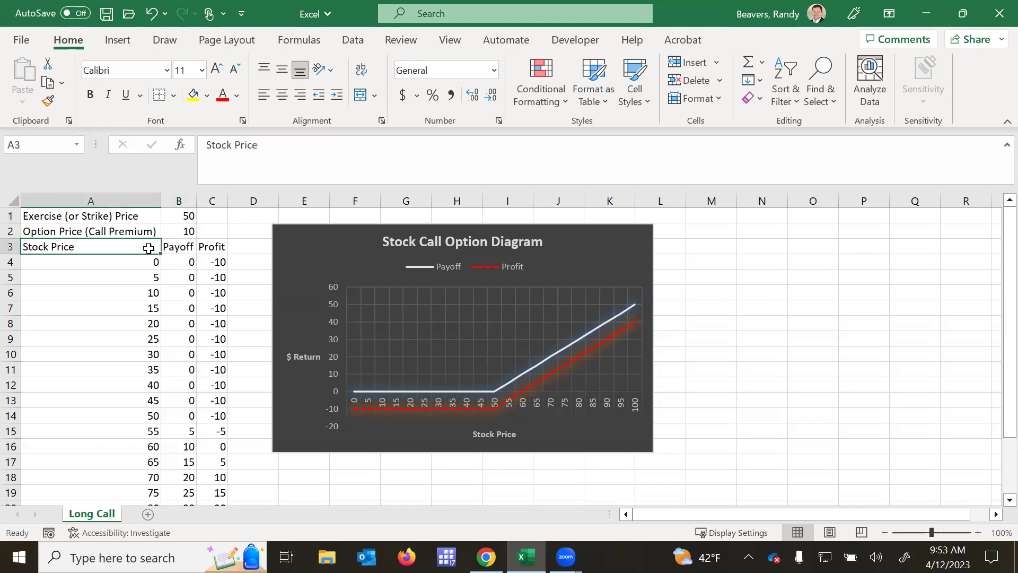
left_click_drag(145, 258, 132, 486)
scroll(159, 424, "up", 2)
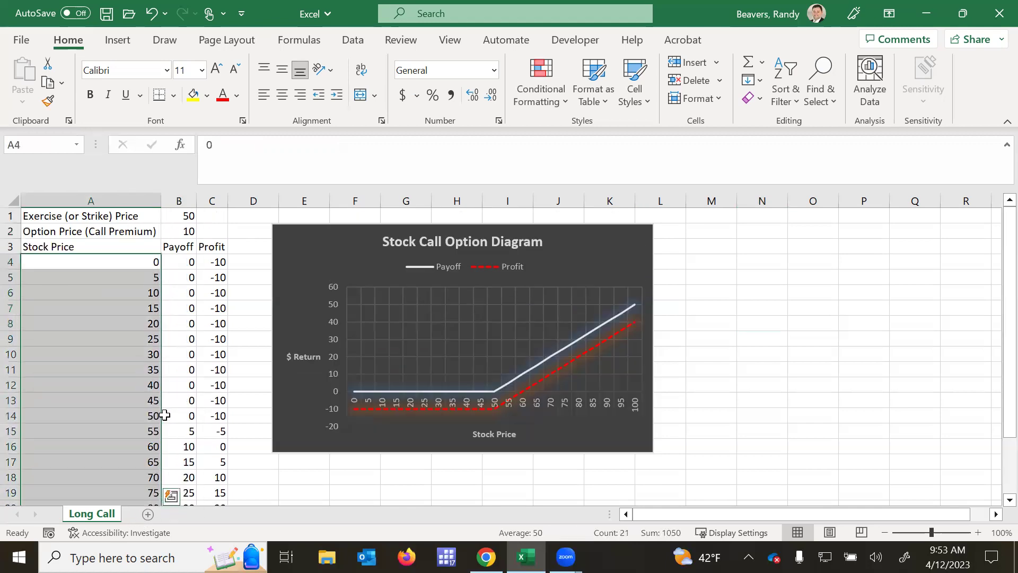
- Examine the reference workbook's payoff formulas in B4, B14 and B15
left_click(183, 262)
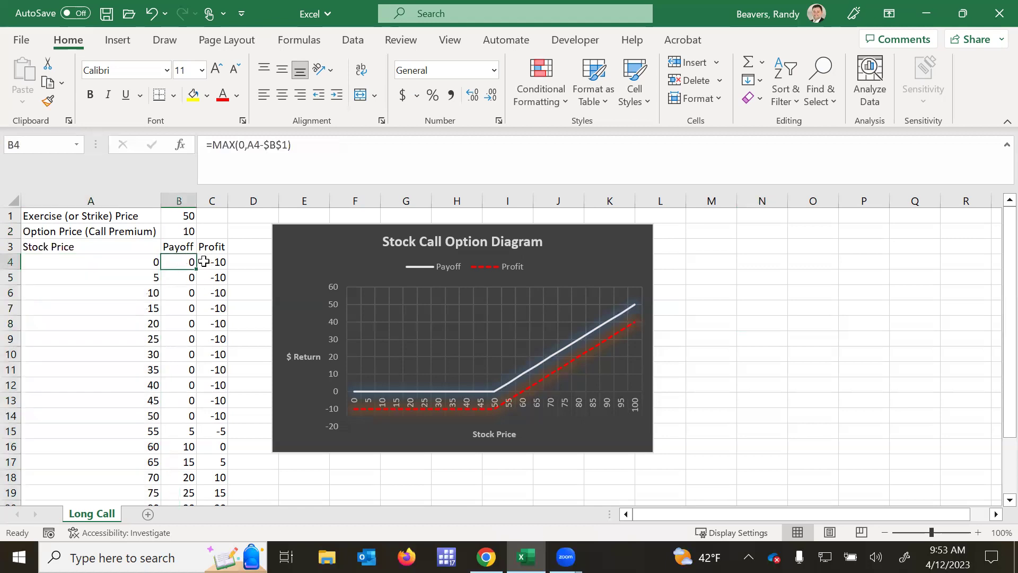
double_click(184, 262)
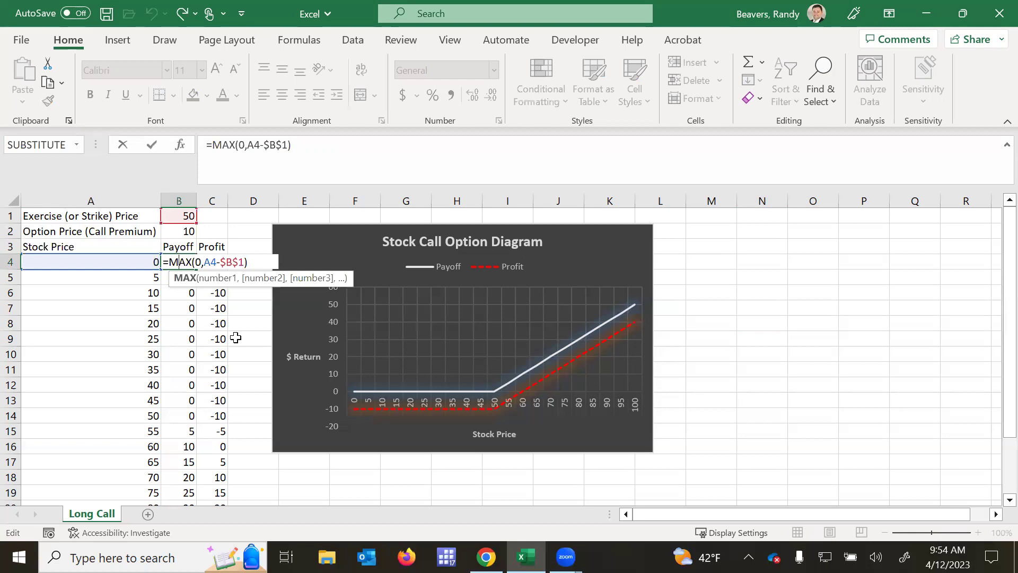
key("Return")
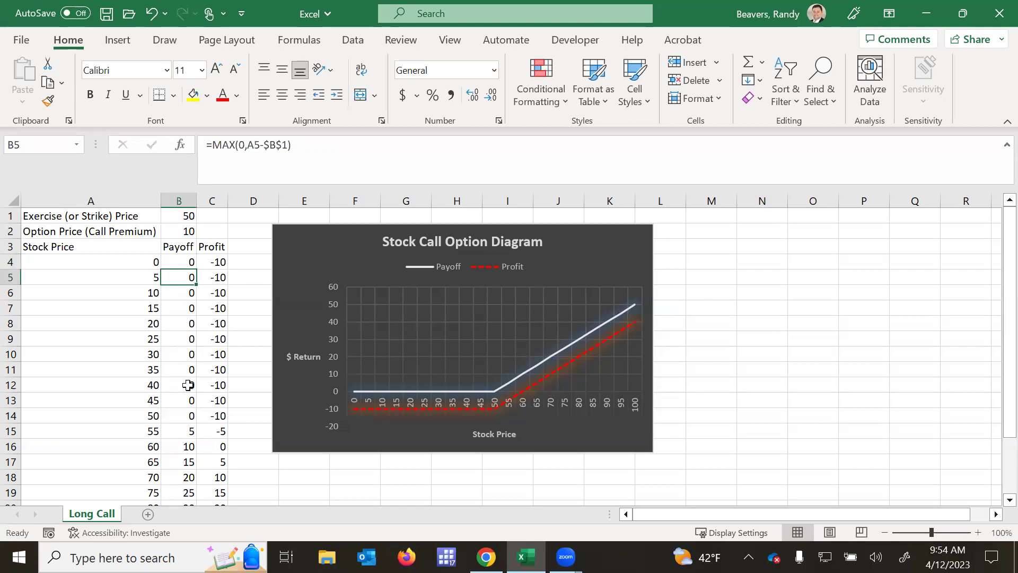
left_click(189, 414)
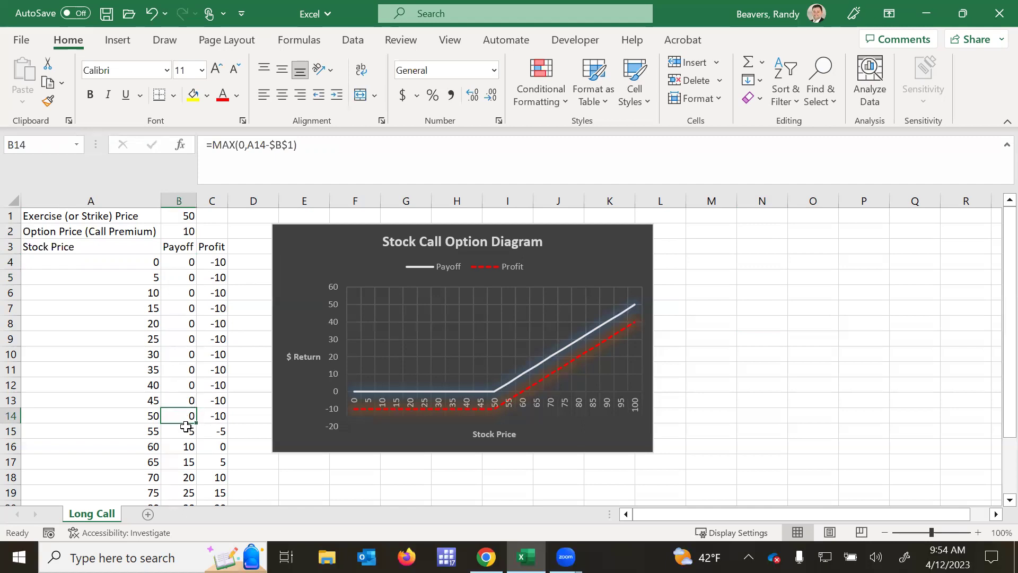
left_click(186, 425)
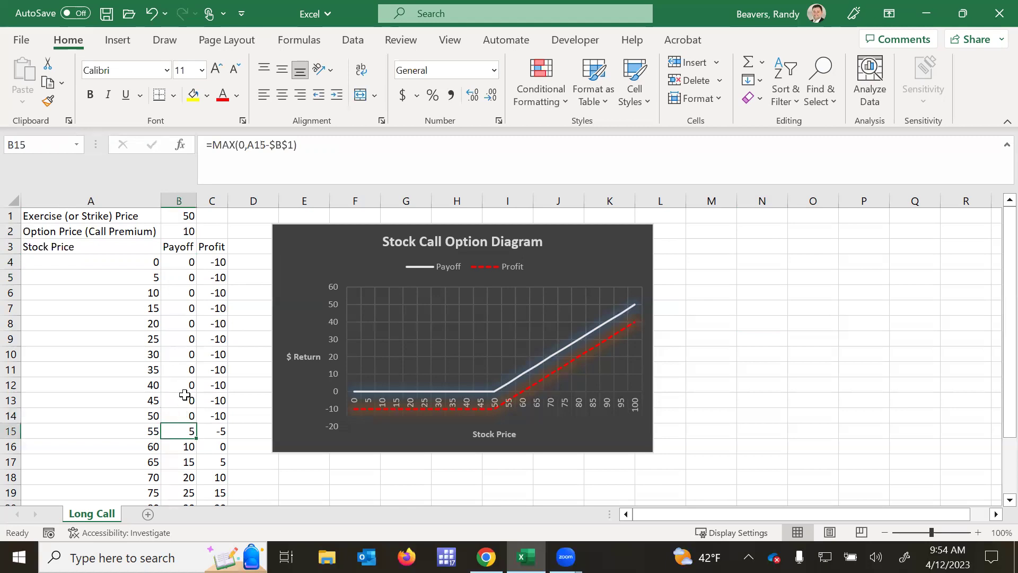
scroll(184, 394, "down", 2)
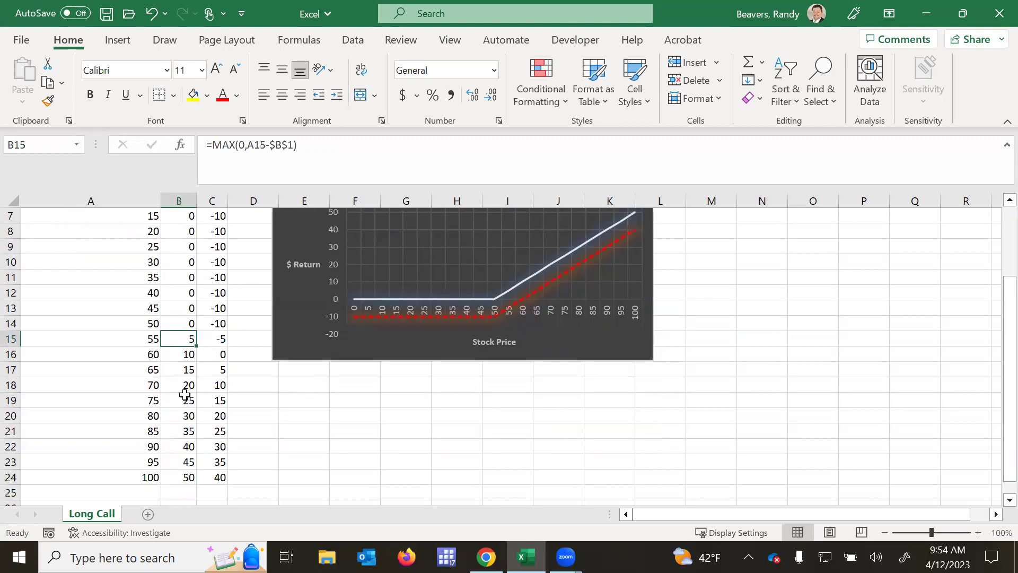
scroll(184, 394, "up", 2)
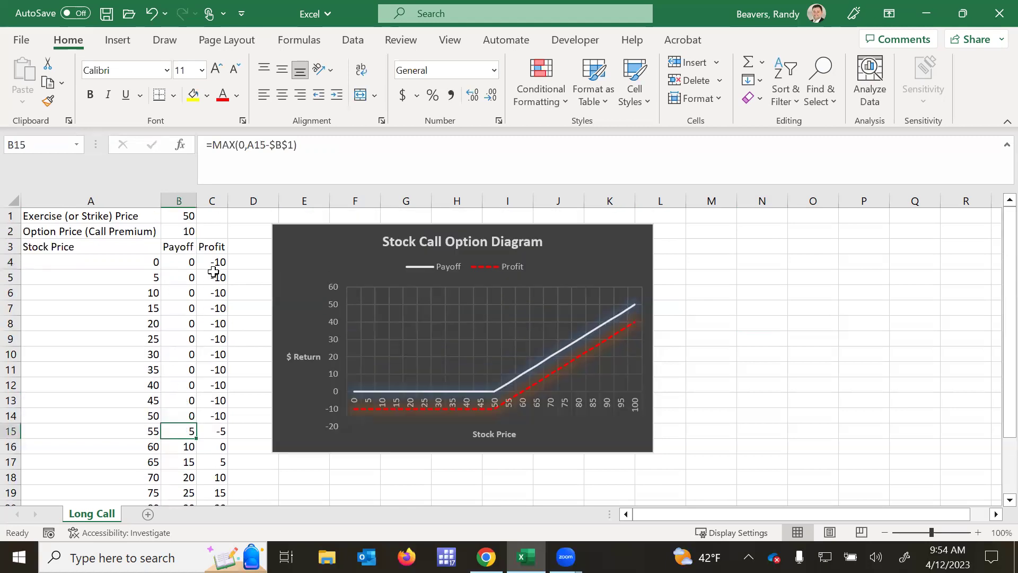
- Examine the reference profit formulas in C4, C15 and C16 and the Stock Call Option Diagram chart
left_click(212, 264)
double_click(212, 263)
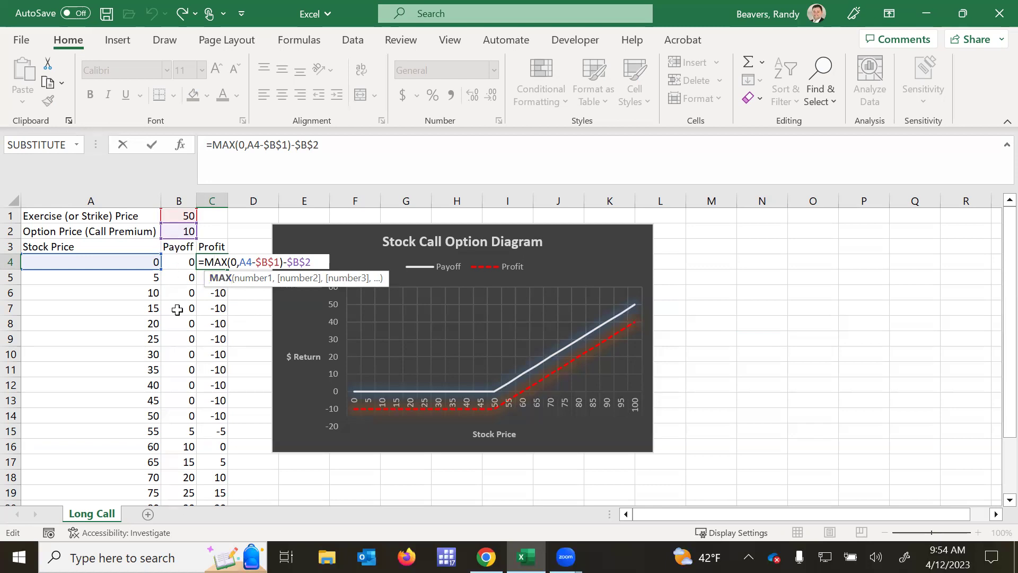
key("Return")
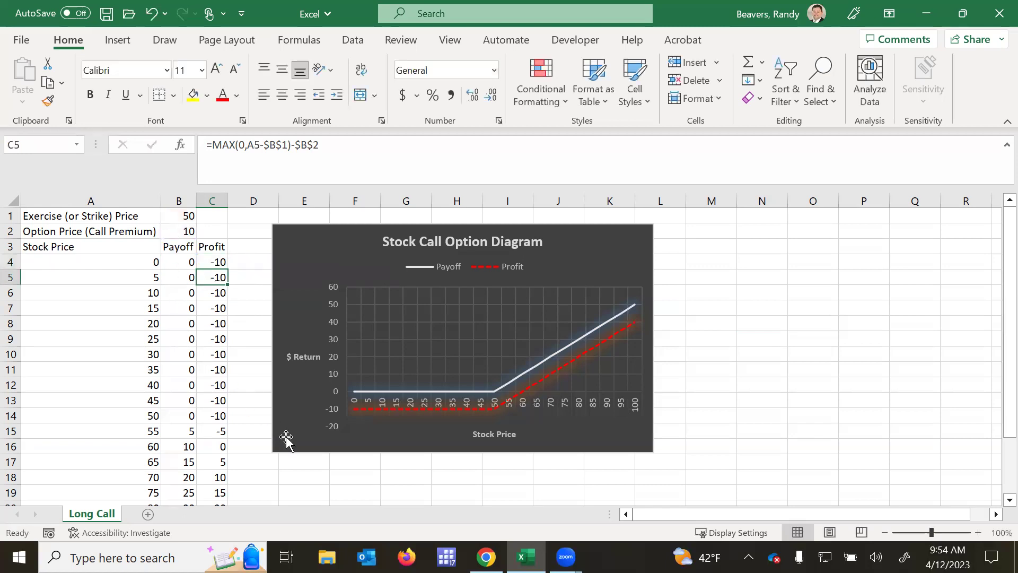
left_click(222, 430)
left_click(144, 431)
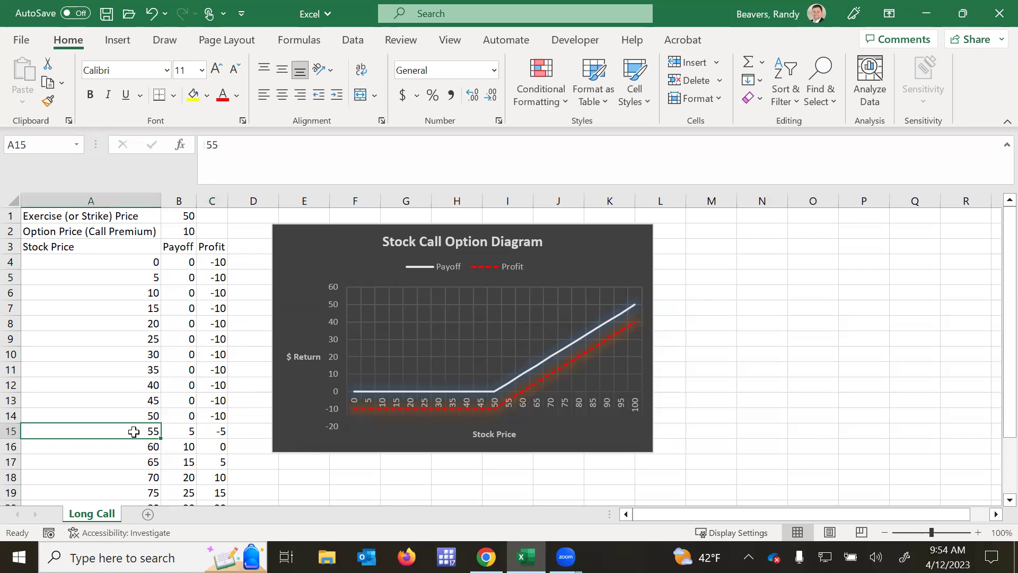
left_click(171, 431)
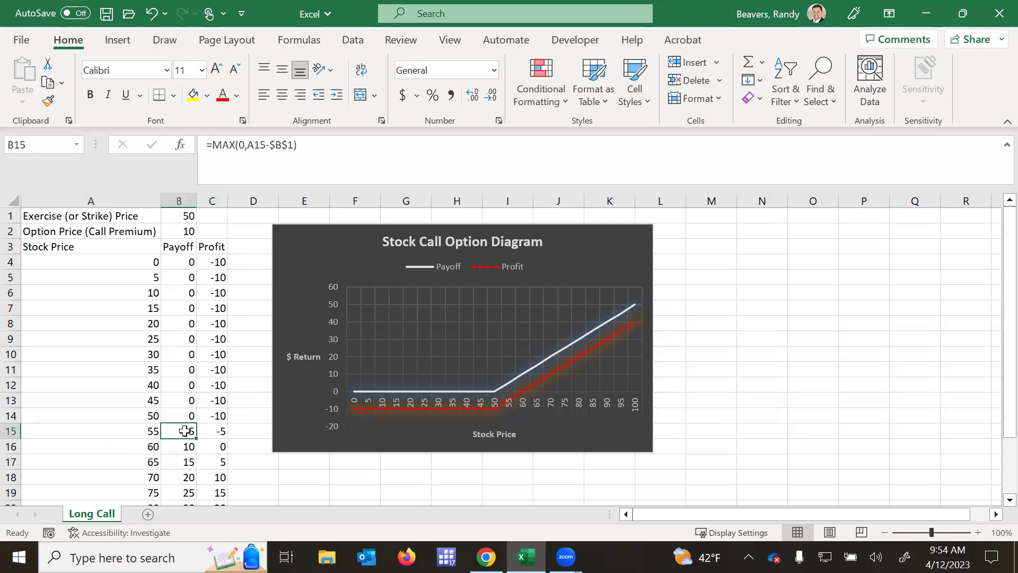
left_click(211, 429)
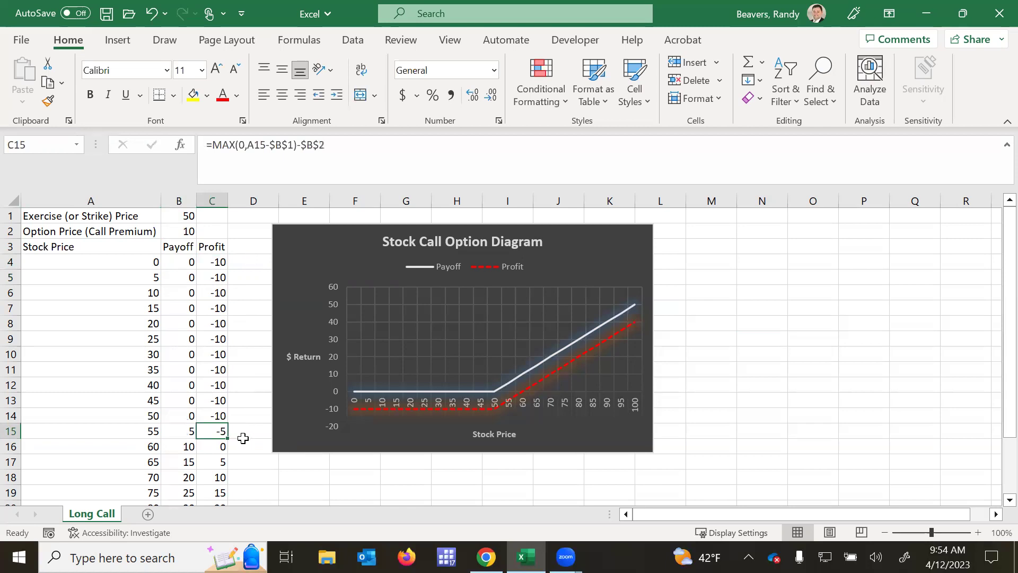
left_click(218, 446)
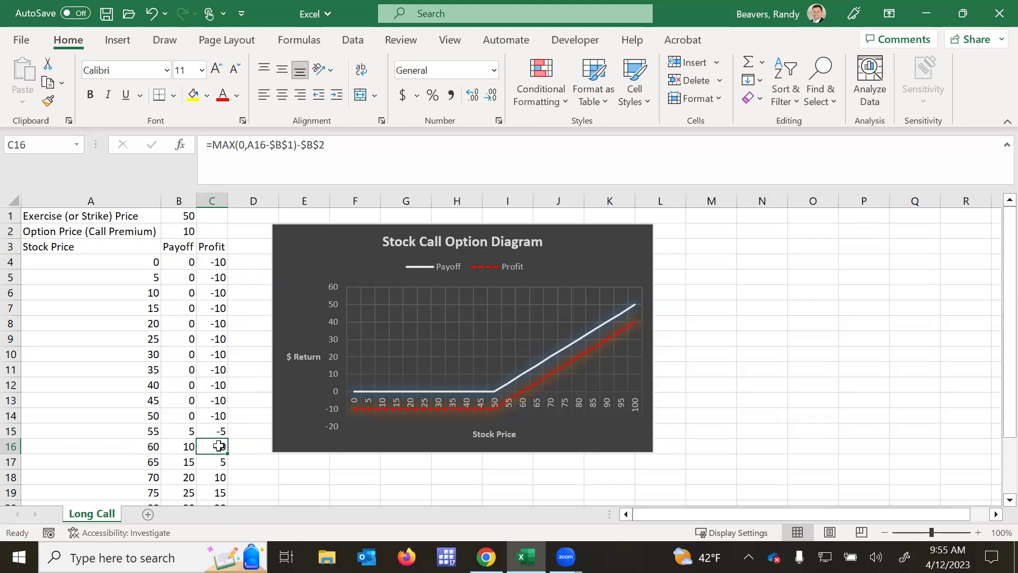
left_click(152, 448)
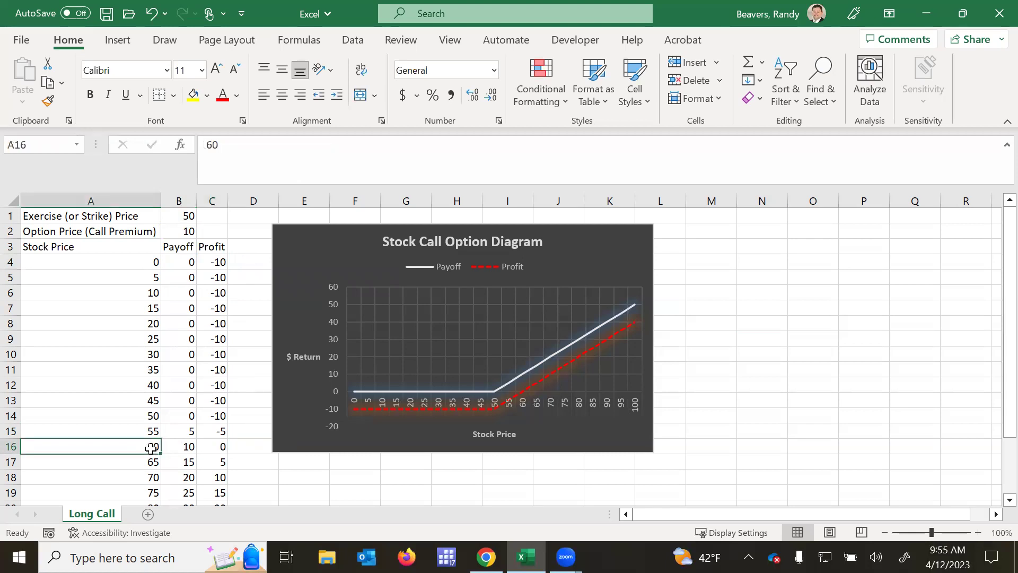
left_click(210, 447)
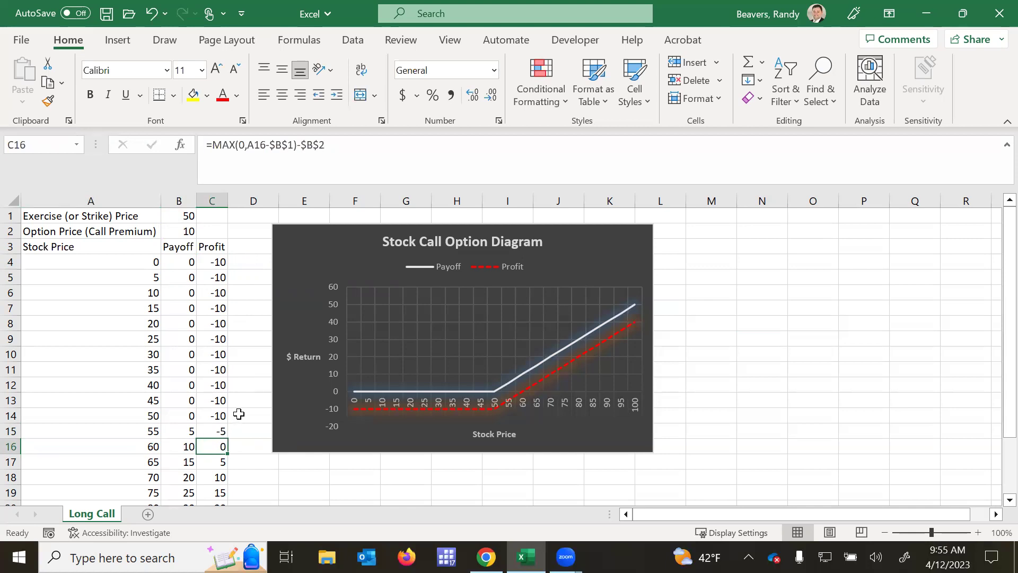
left_click(293, 251)
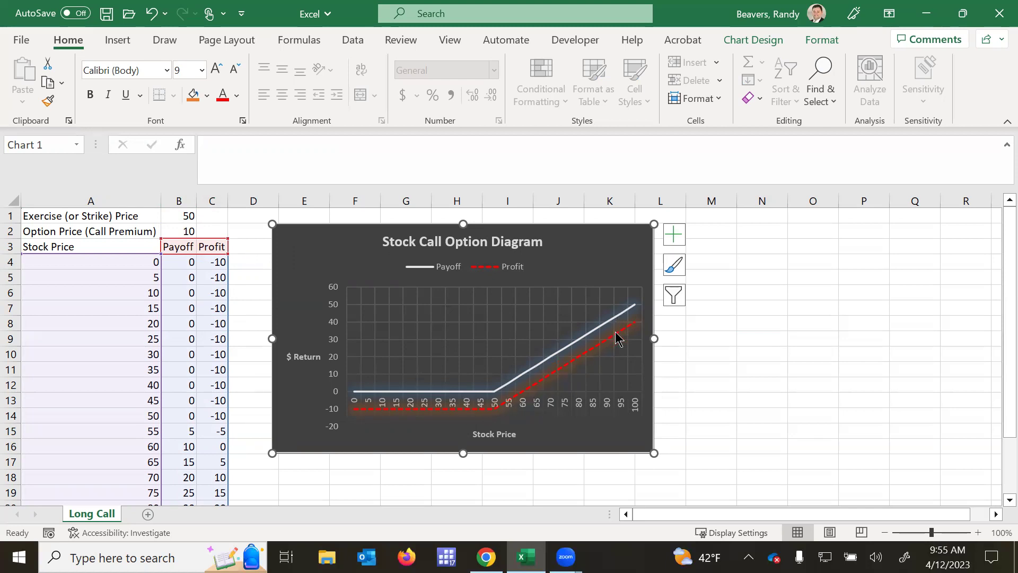
left_click(241, 263)
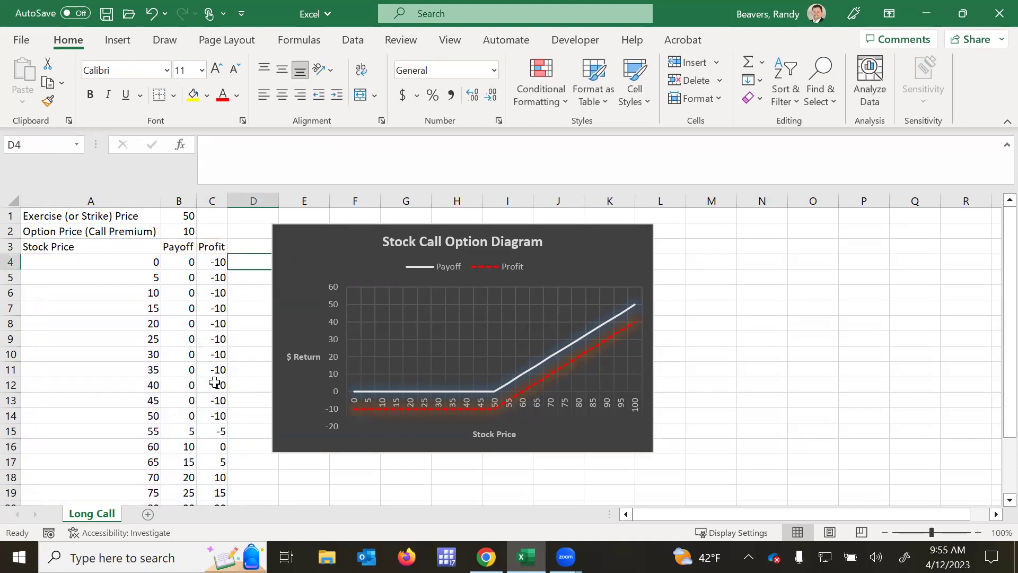
- On a new, zoomed-in worksheet, enter Strike 50 in A1:B1 and Premium 10 in A2:B2
left_click(148, 514)
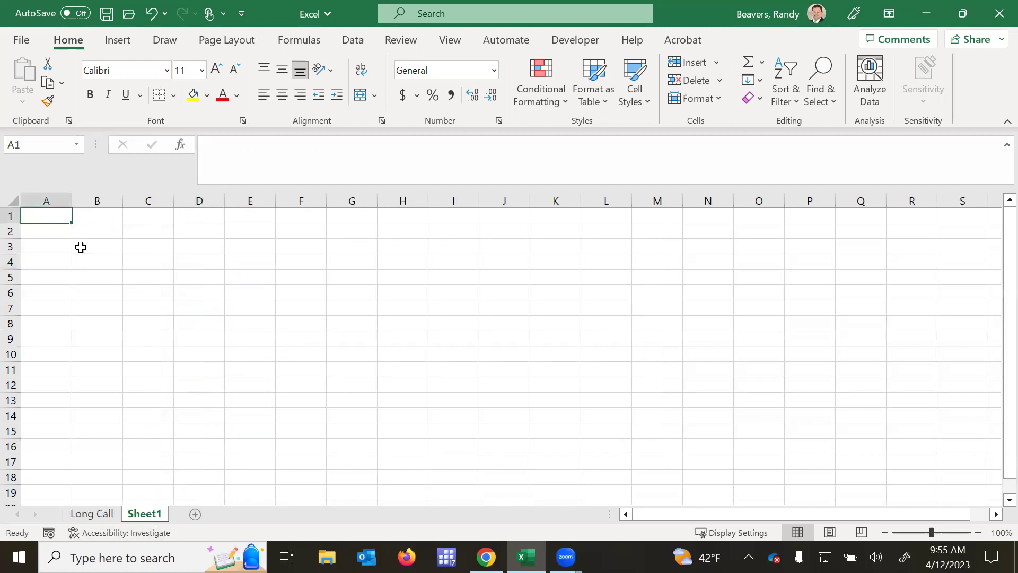
left_click(448, 41)
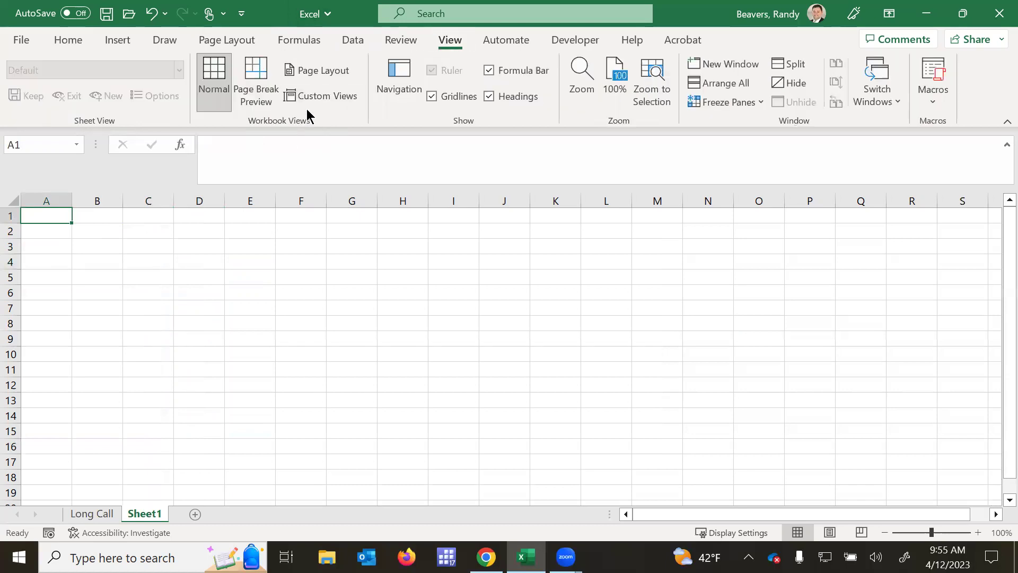
left_click(645, 84)
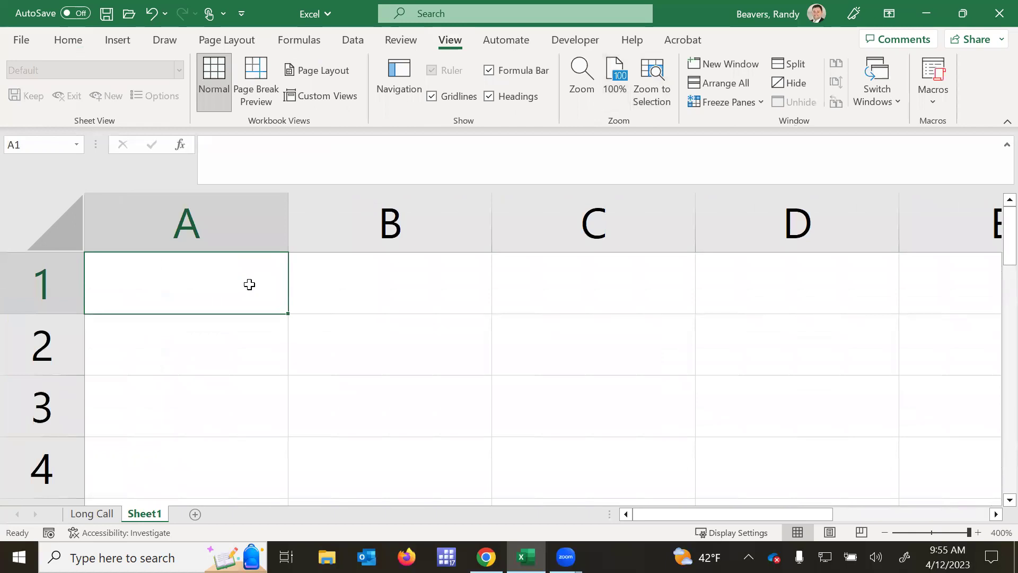
type("Strike")
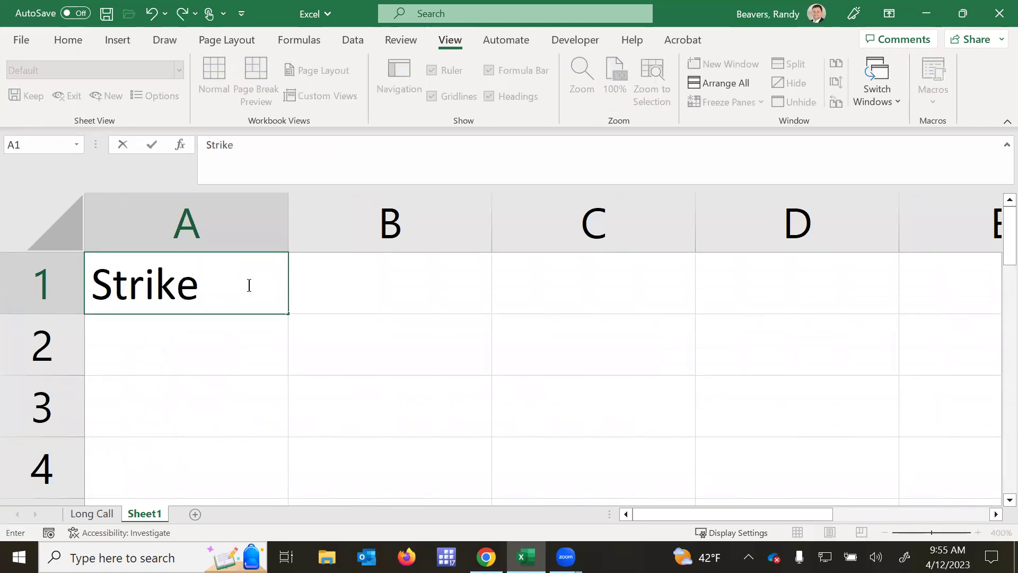
key("Tab")
type("50")
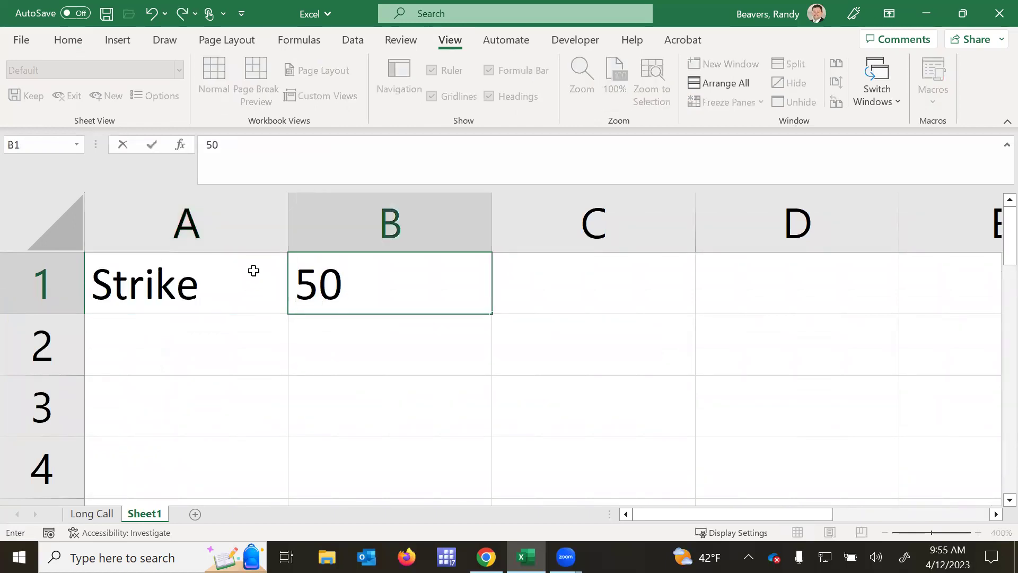
key("Return")
key("Left")
type("Premi")
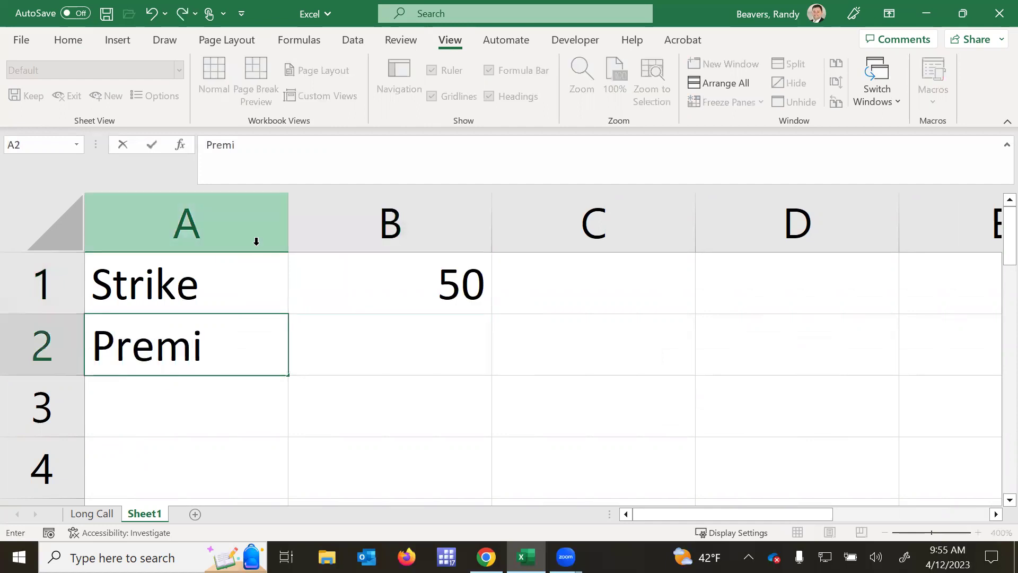
type("um")
key("Tab")
type("10")
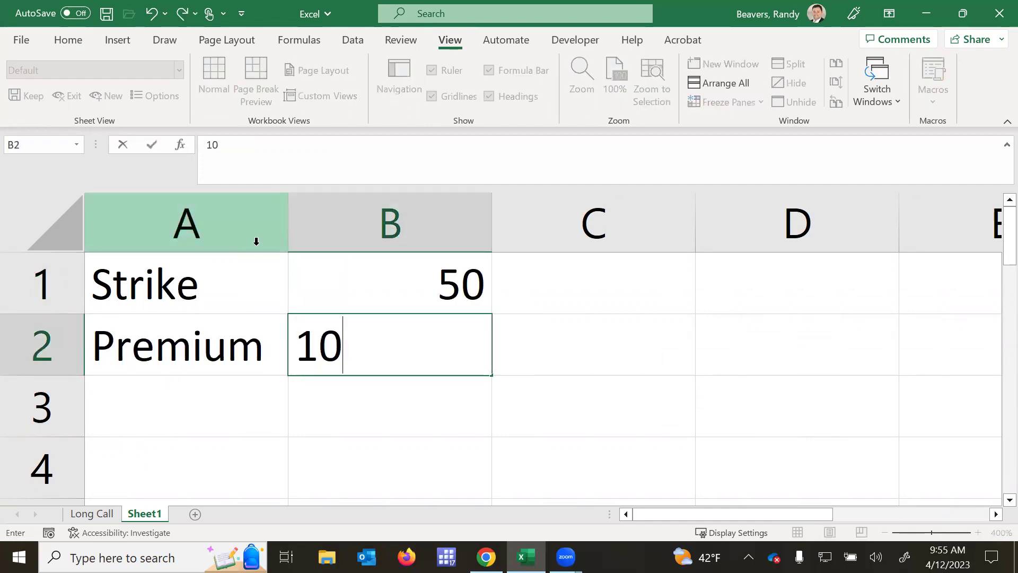
key("Return")
- Enter the column headers Mkt P, Payoff and Profit in A3:C3
type("Stock")
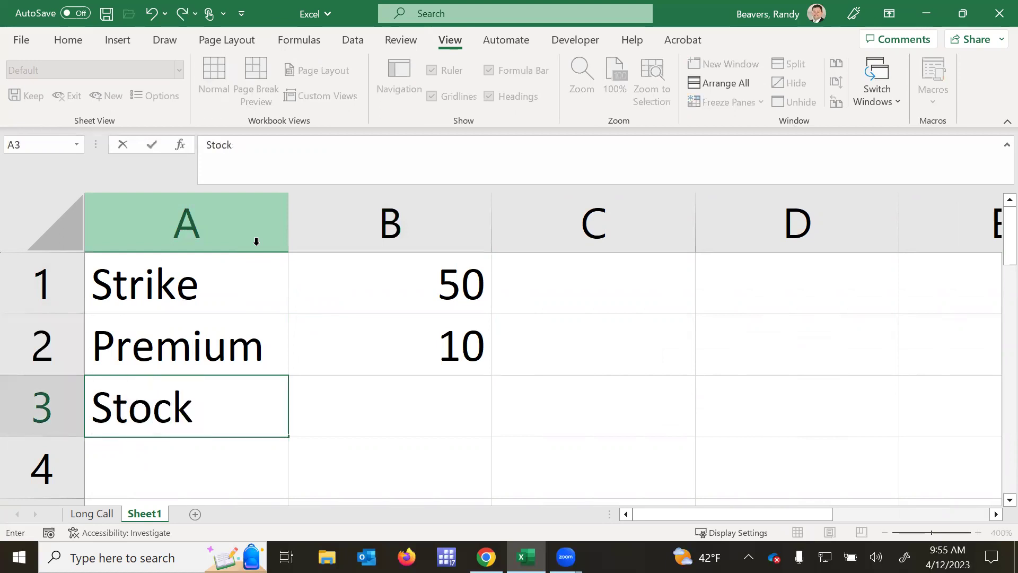
key("BackSpace")
key("BackSpace")
key("BackSpace")
key("BackSpace")
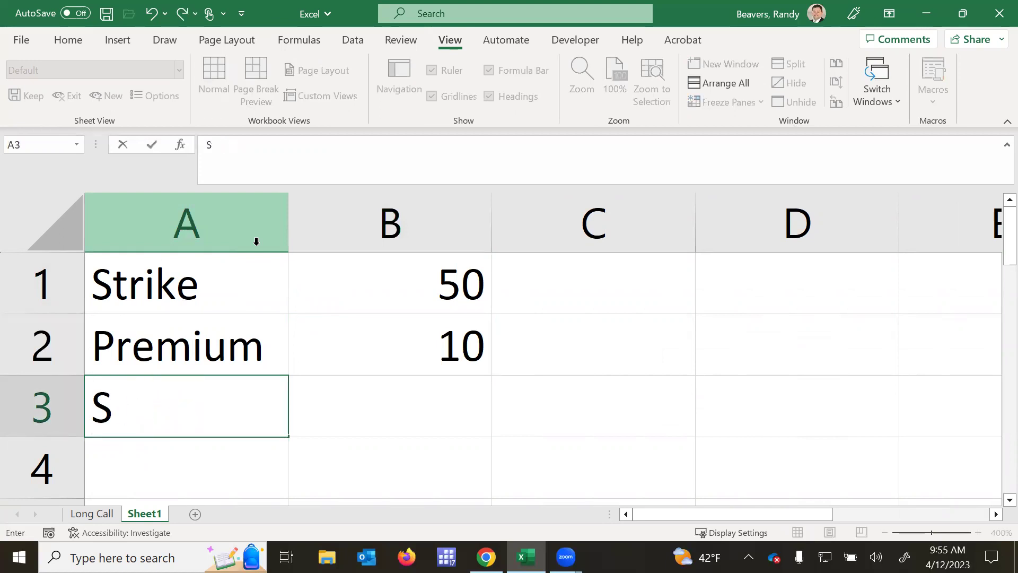
key("BackSpace")
type("Mkt P")
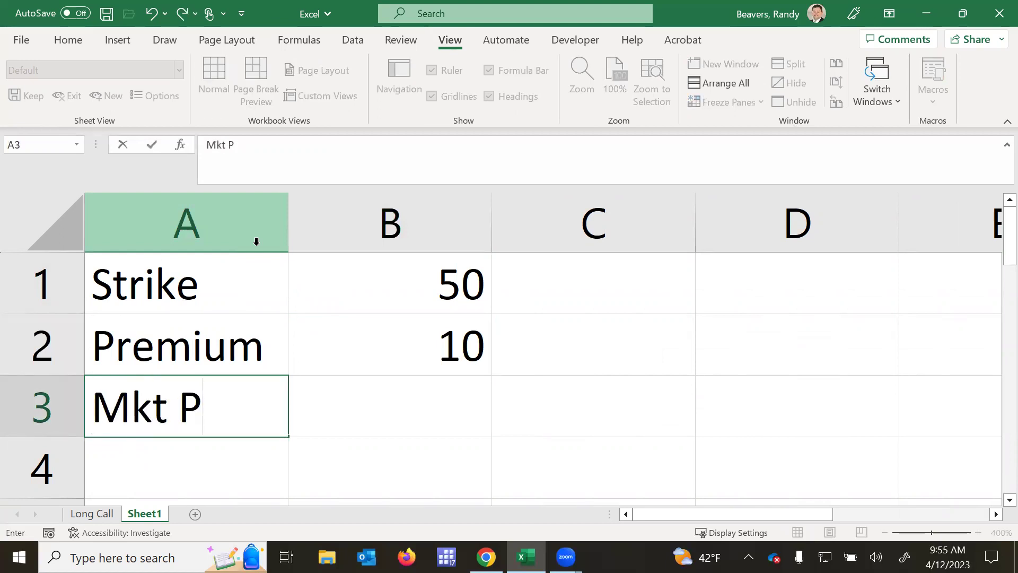
key("Tab")
type("Pa")
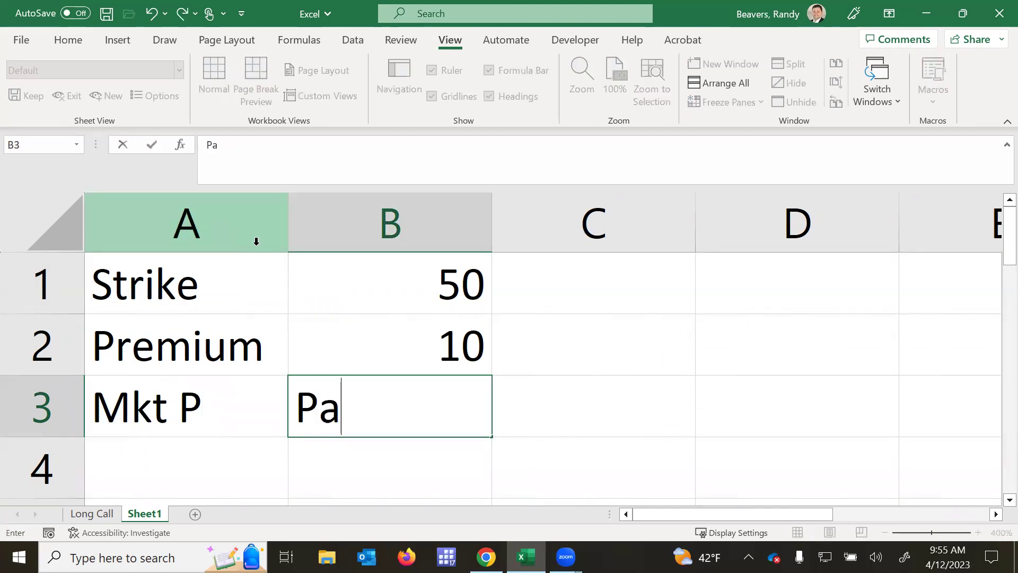
type("yoff")
key("Tab")
type("{")
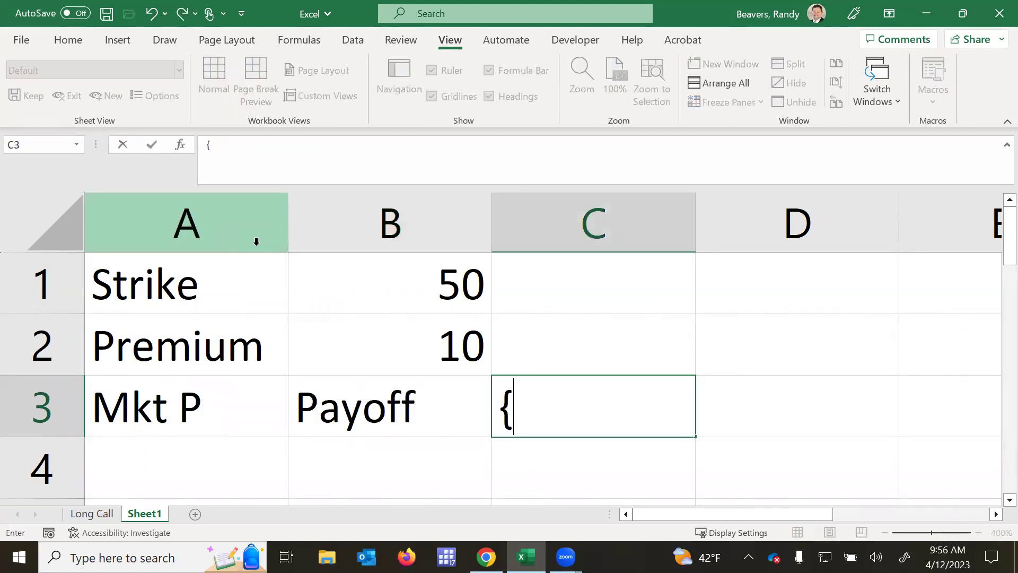
key("BackSpace")
type("Profit")
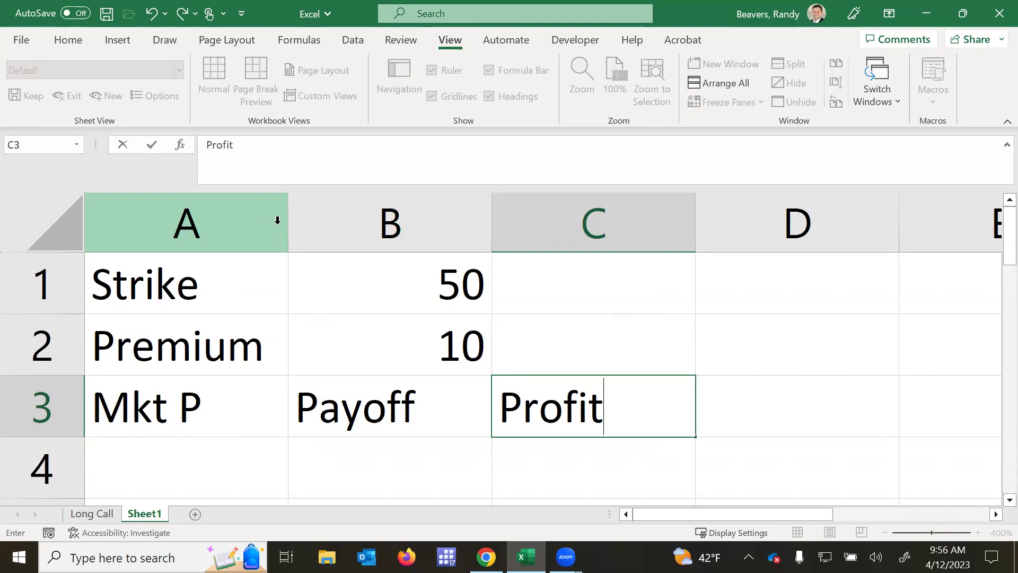
key("Return")
- Fill market prices in A4:A24 from 0 to 100 in steps of 5
type("0")
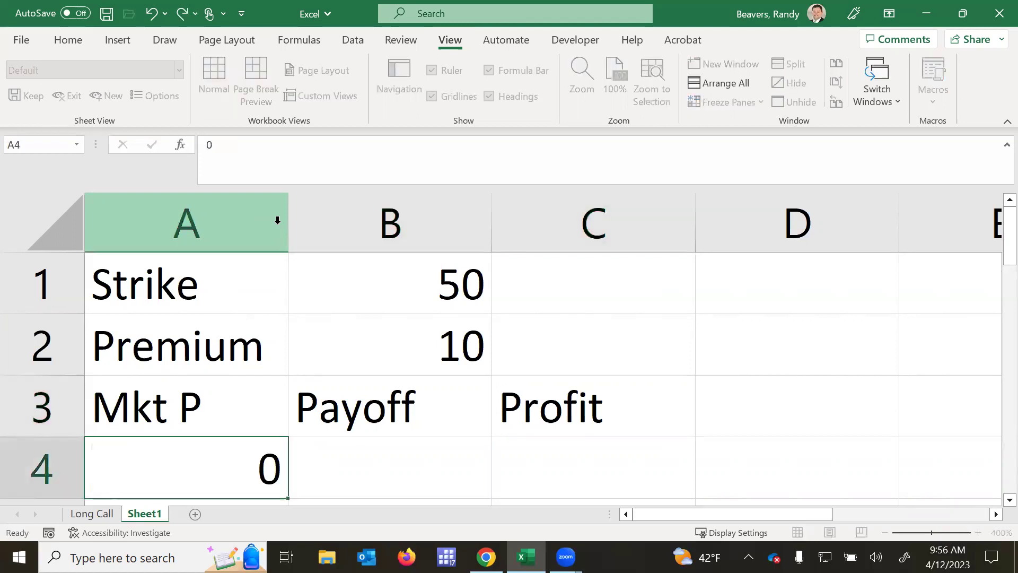
key("Return")
type("5")
key("Return")
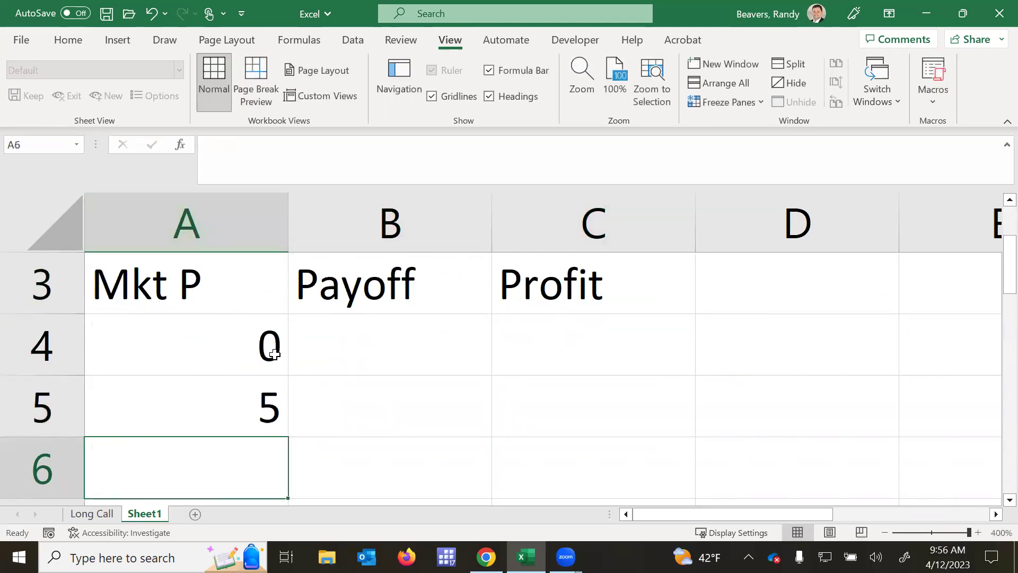
left_click_drag(237, 352, 249, 400)
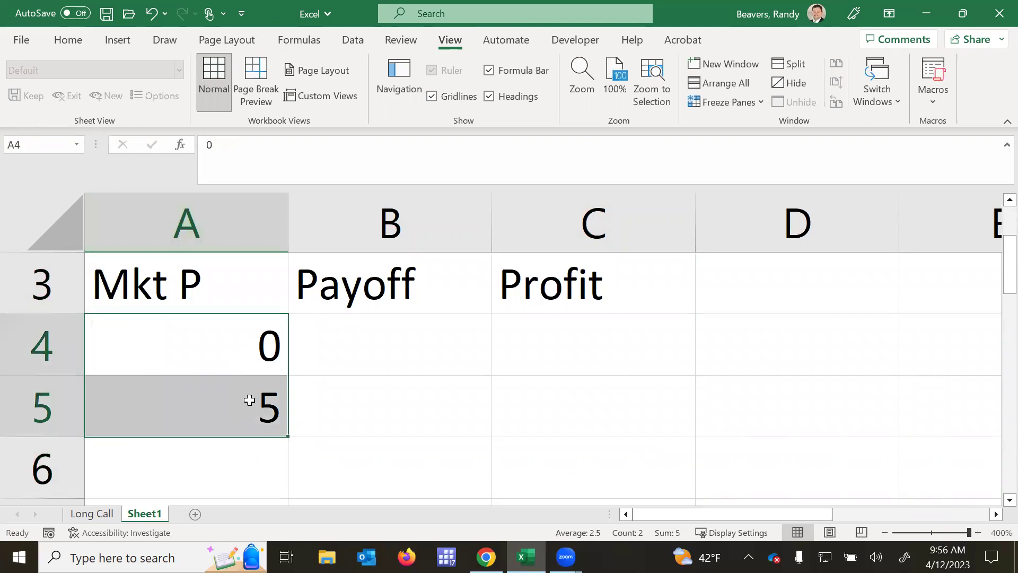
left_click(264, 357)
left_click(264, 397)
left_click(247, 330)
left_click_drag(245, 363, 267, 409)
left_click_drag(286, 436, 235, 366)
scroll(352, 334, "up", 7)
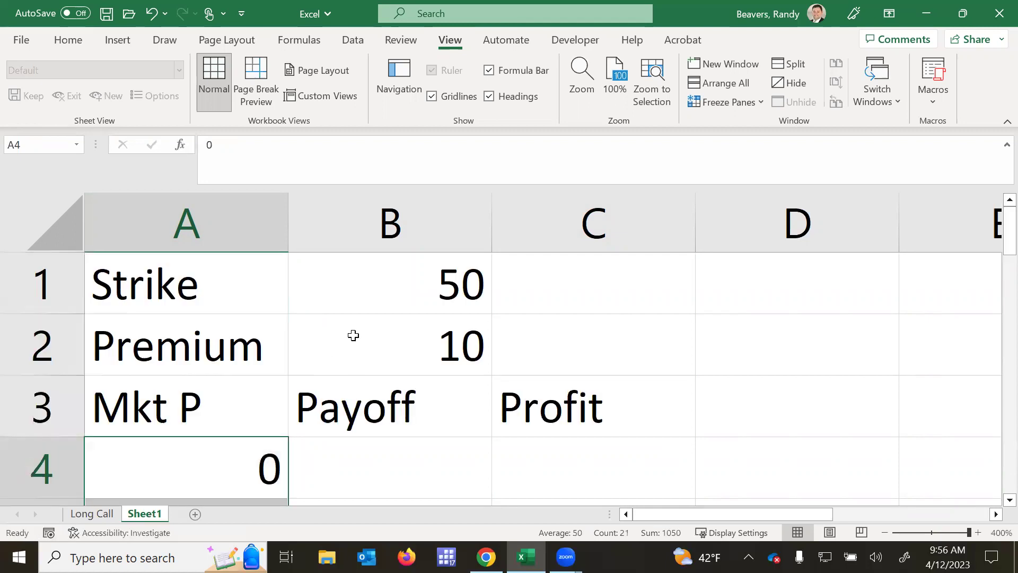
- Enter =MAX(0,A4-$B$1) in B4 and fill it down to row 24
left_click(373, 481)
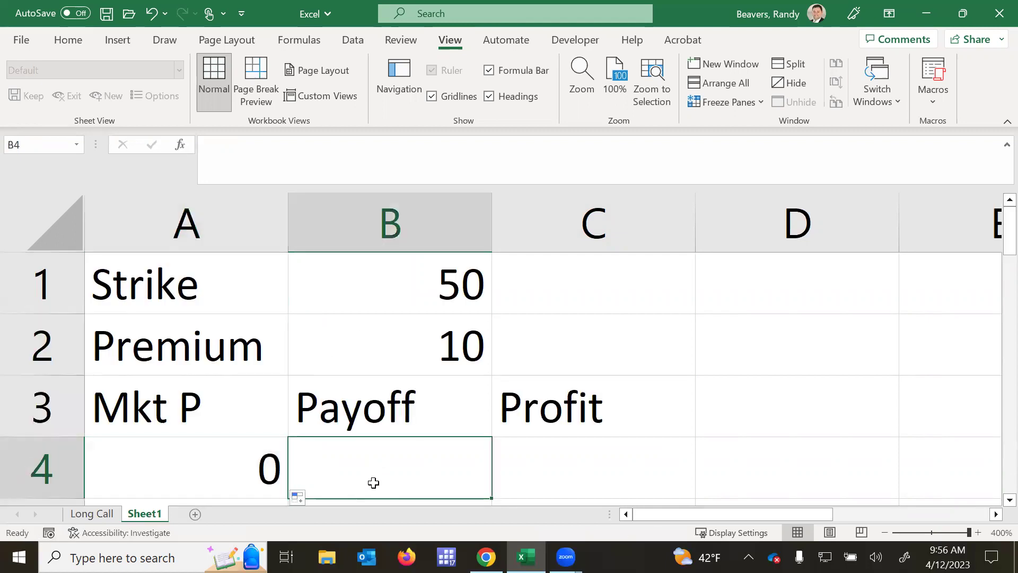
type("=")
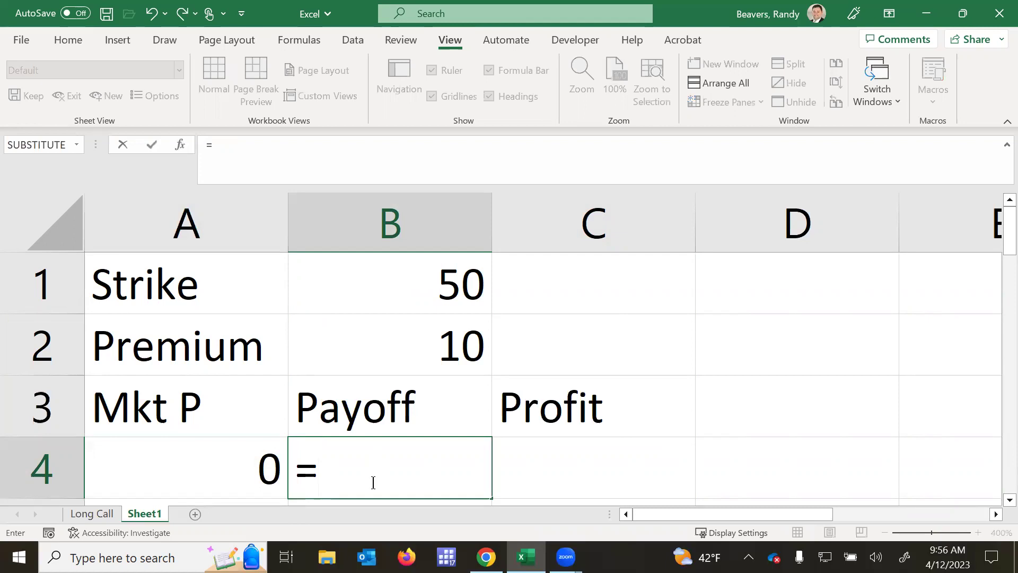
type("max(")
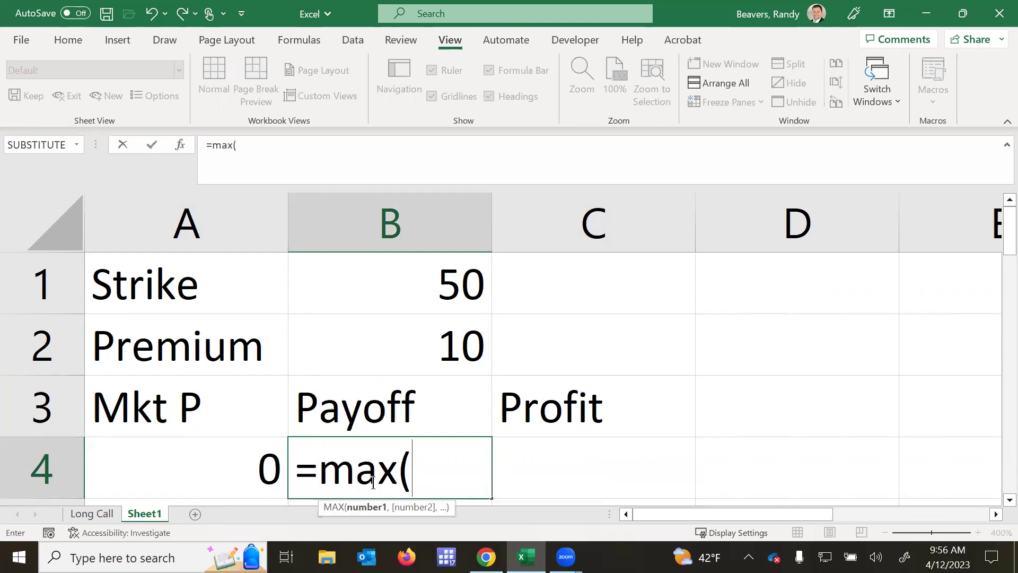
type("0,")
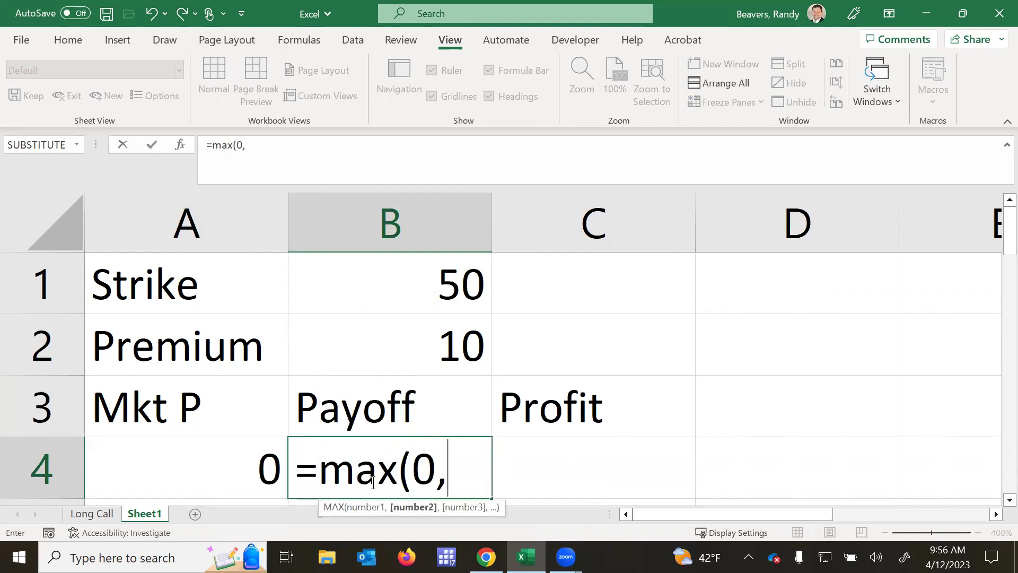
left_click(204, 465)
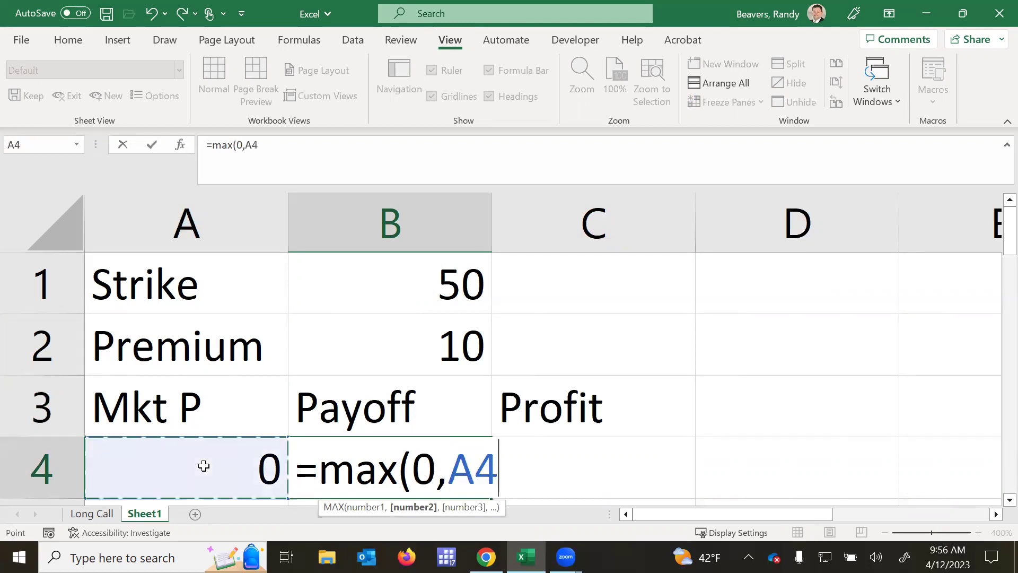
type("-")
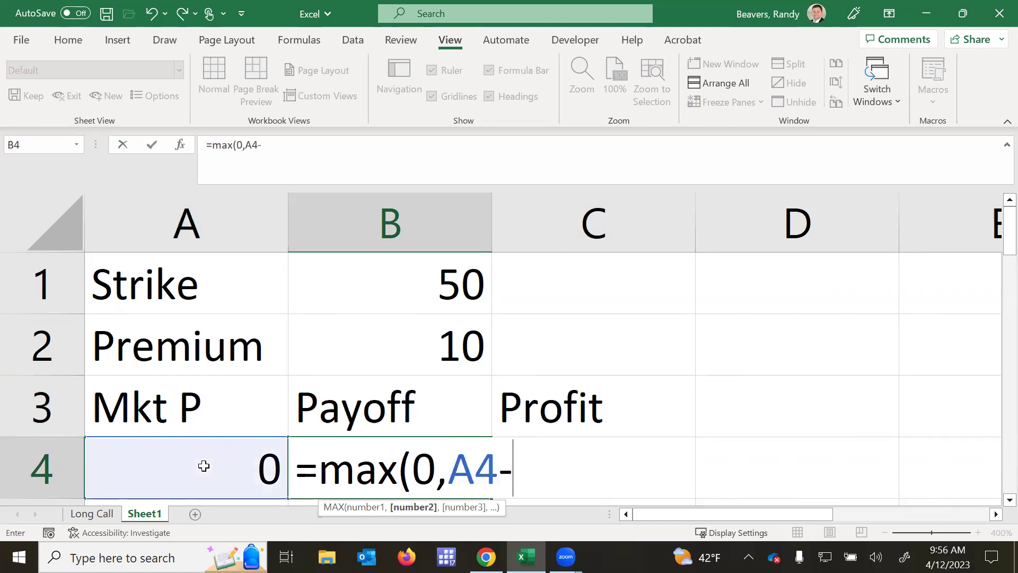
left_click(346, 290)
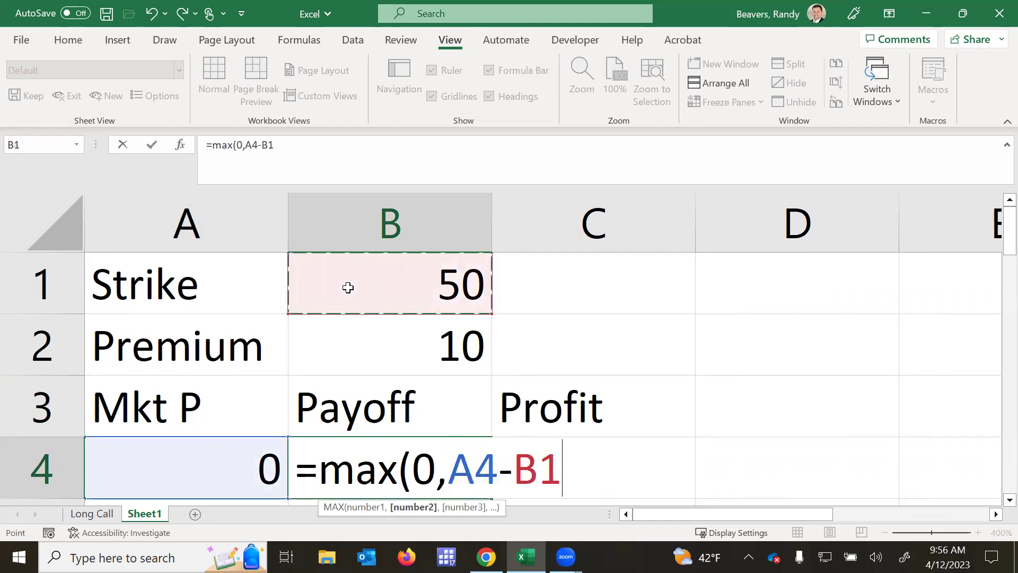
key("F4")
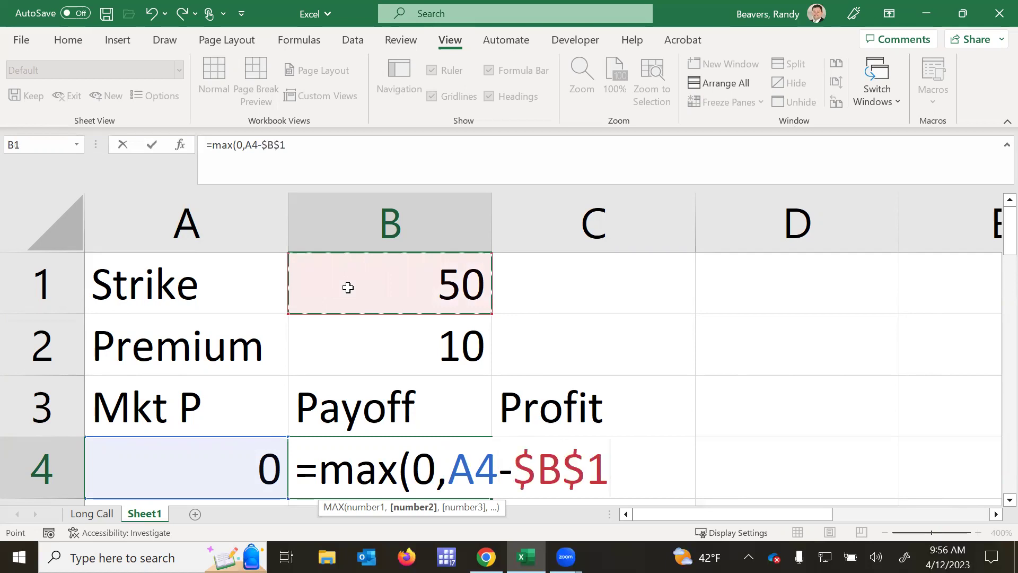
type(")")
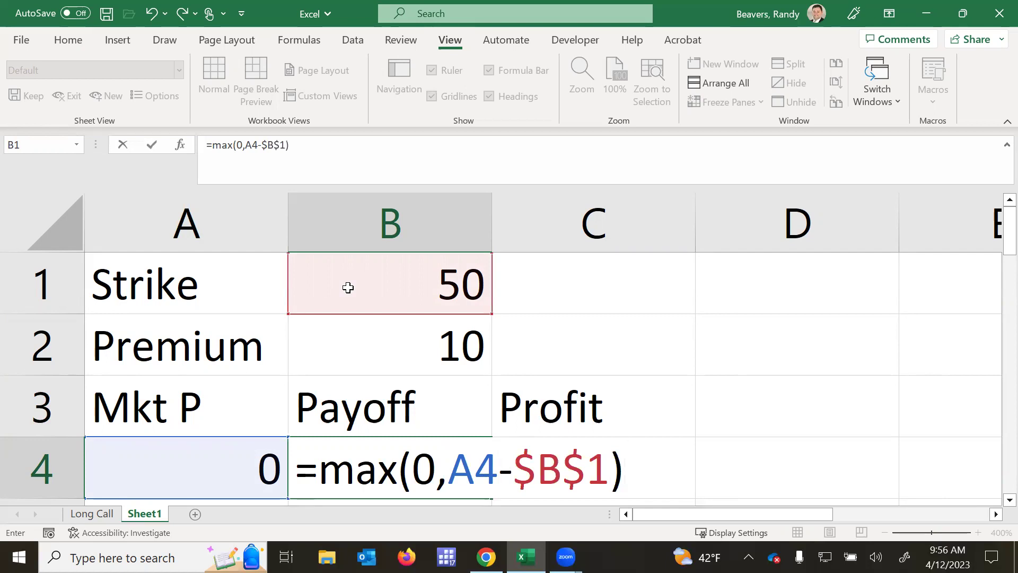
key("Return")
left_click(408, 412)
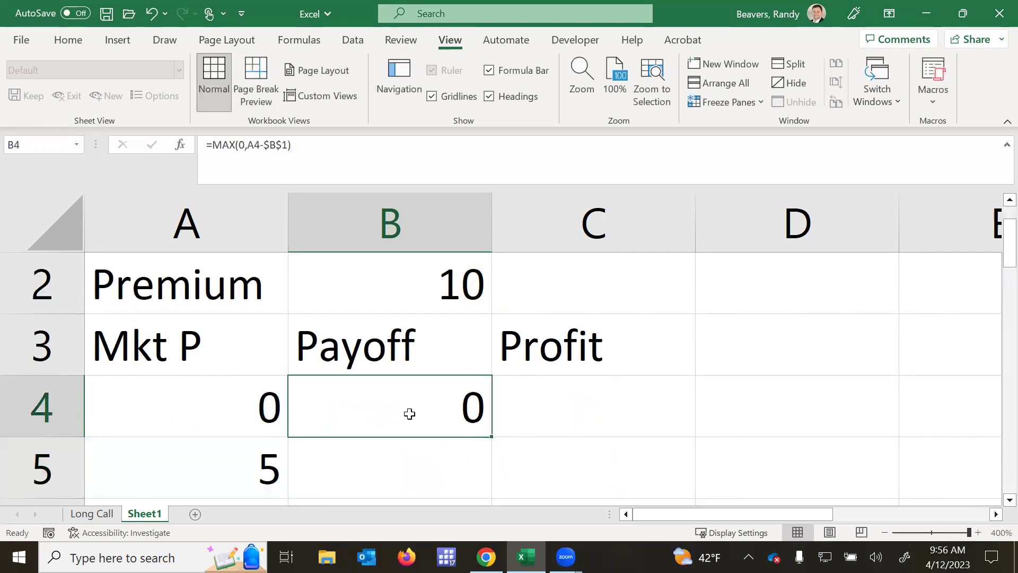
double_click(490, 436)
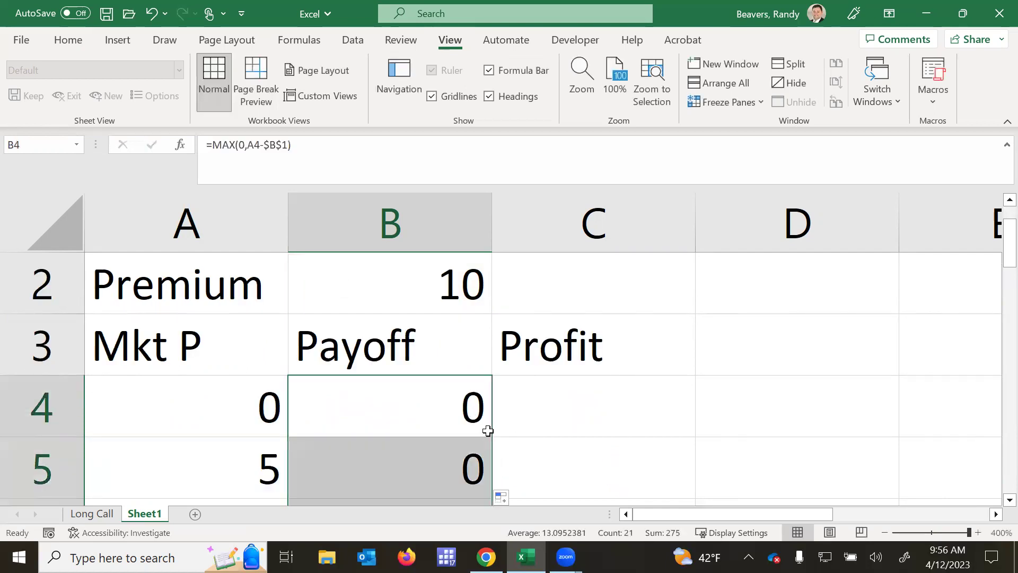
scroll(477, 419, "down", 5)
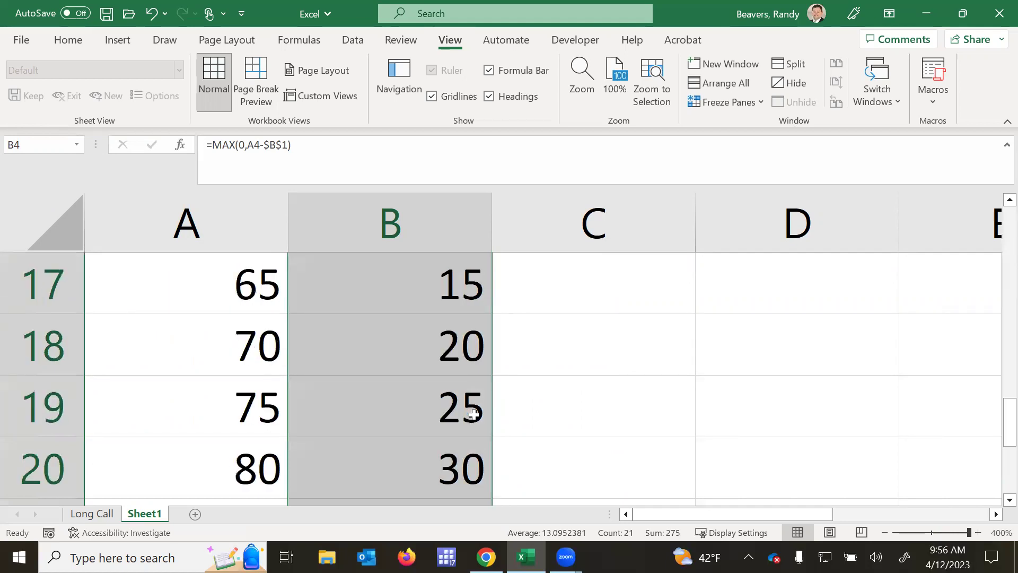
scroll(469, 429, "down", 3)
scroll(466, 435, "up", 8)
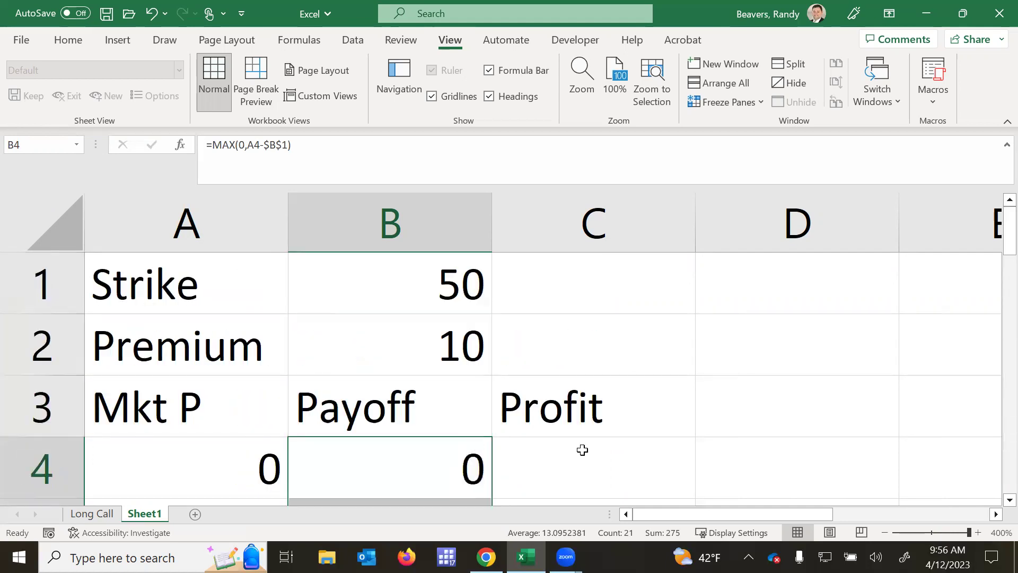
- Enter =B4-$B$2 in C4 and fill it down to row 24
left_click(581, 450)
double_click(578, 450)
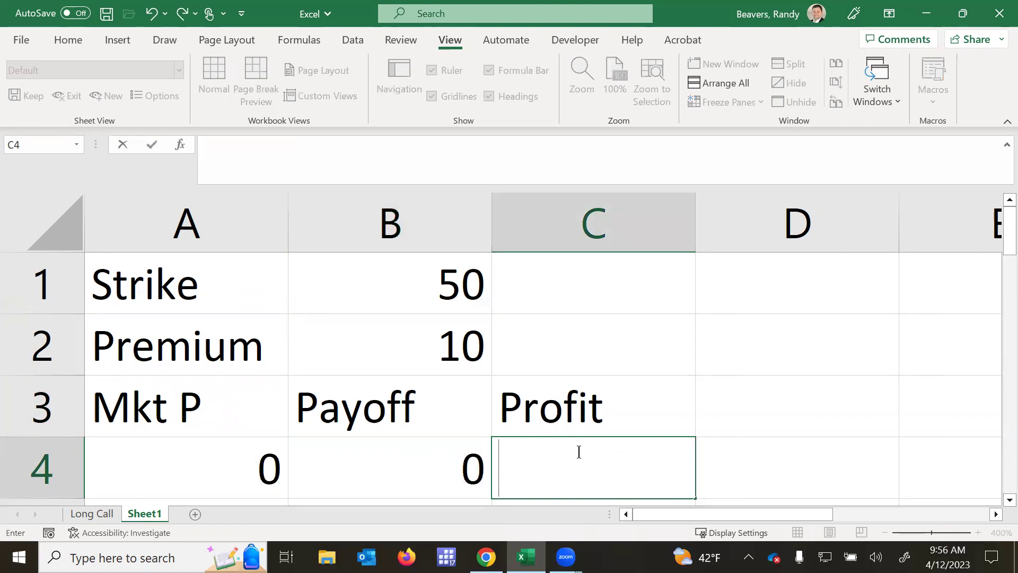
type("=")
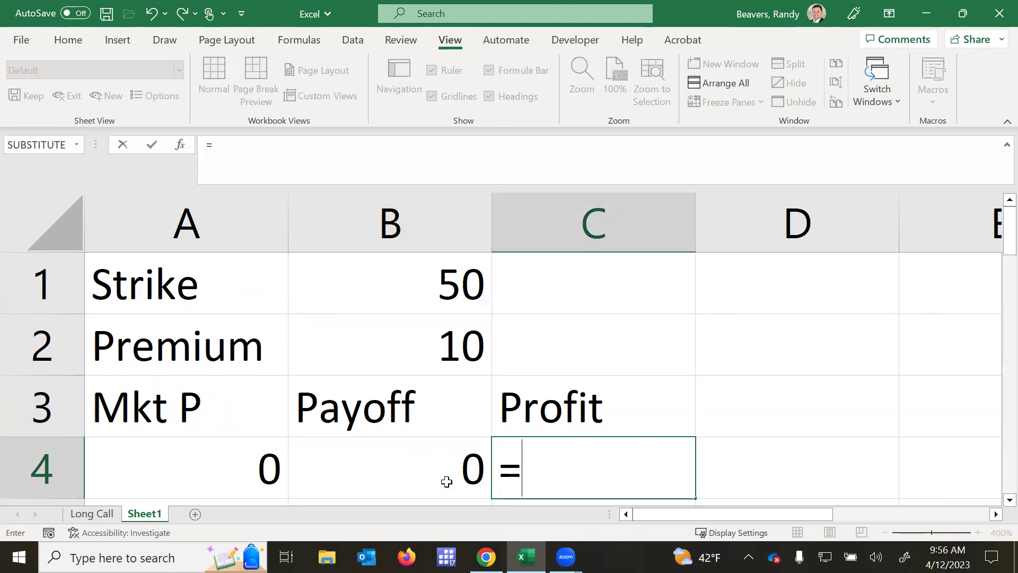
left_click(421, 467)
type("-")
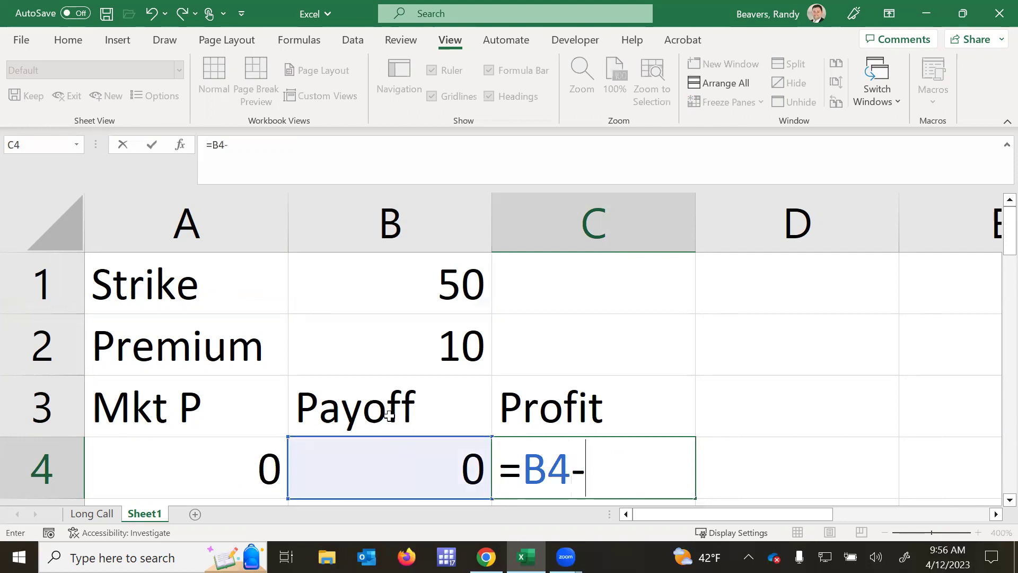
left_click(398, 339)
key("F4")
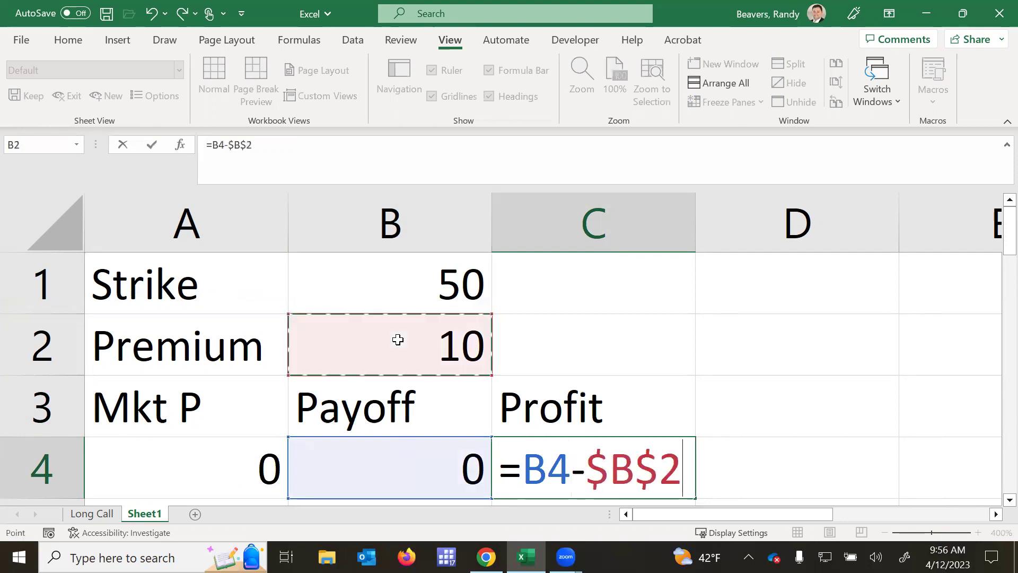
key("Return")
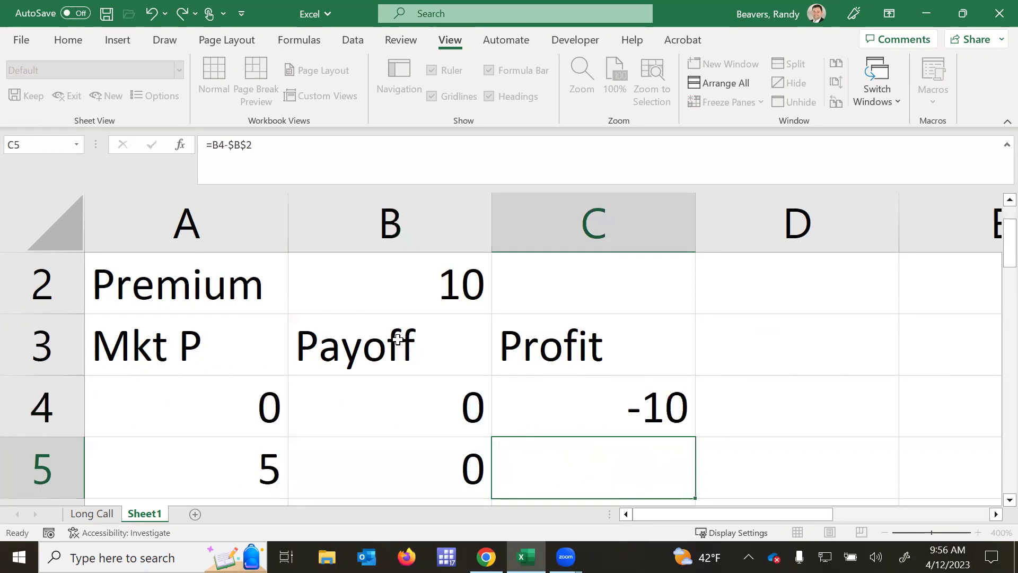
left_click(597, 423)
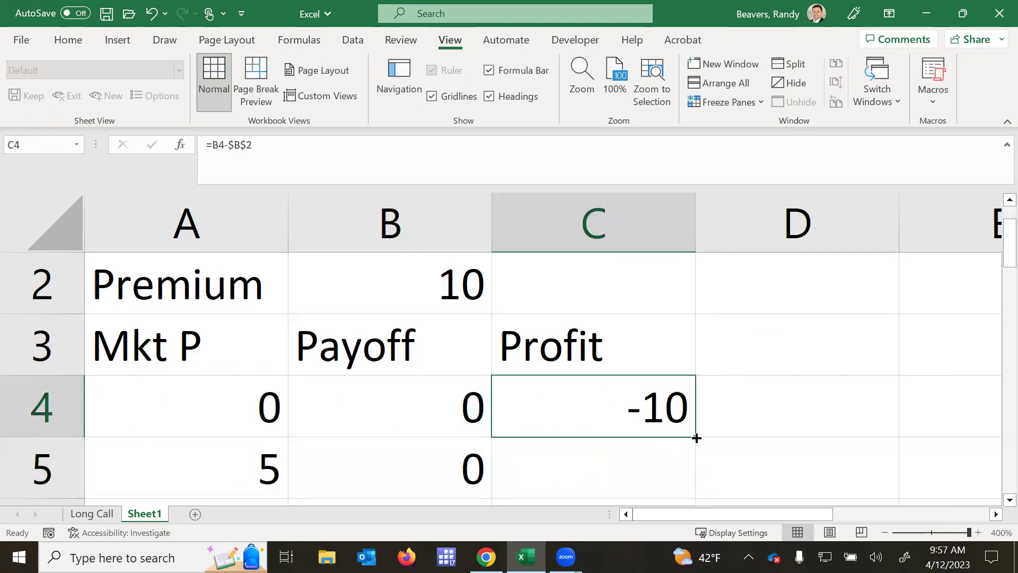
double_click(695, 432)
scroll(675, 404, "down", 5)
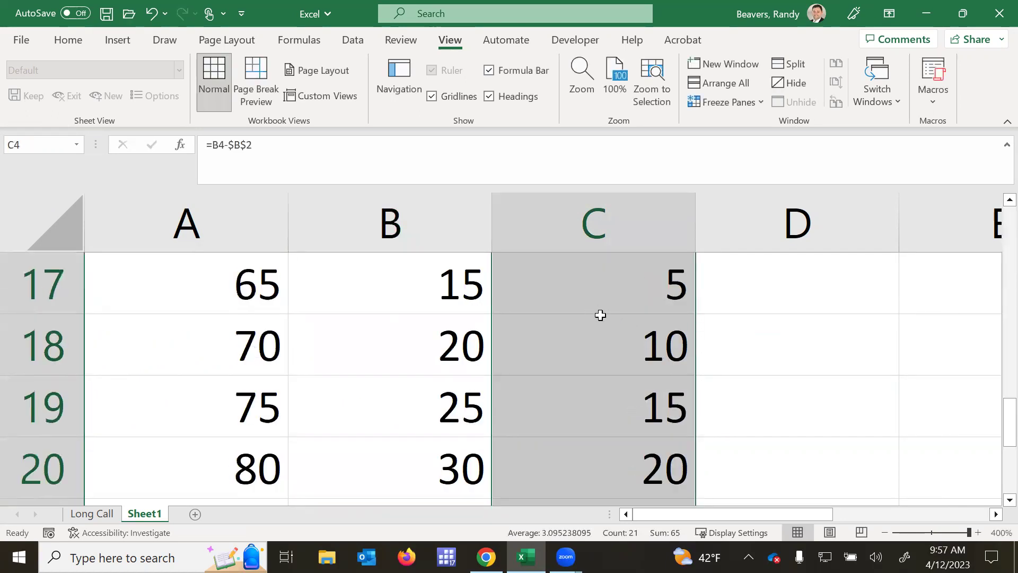
scroll(622, 368, "up", 1)
- Check the row 16 profit, then select the data table A3:C24
left_click(610, 409)
left_click(207, 418)
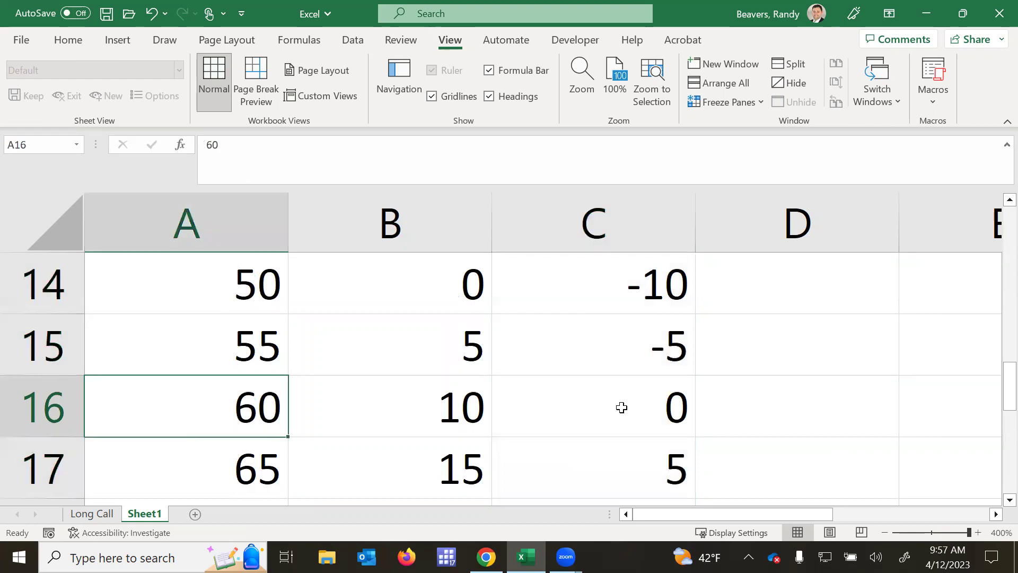
scroll(620, 409, "down", 4)
scroll(621, 409, "up", 2)
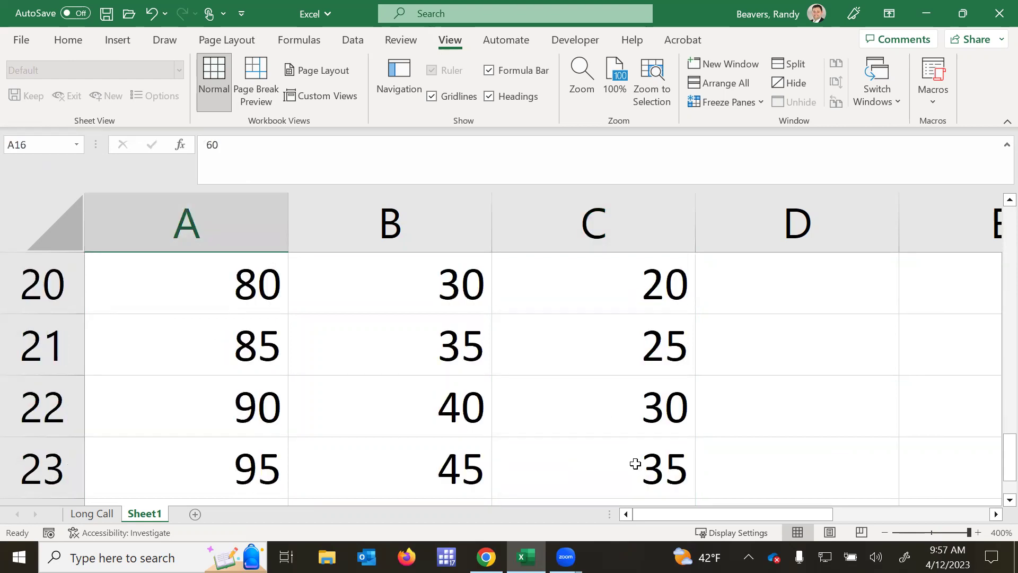
left_click_drag(636, 464, 232, 268)
scroll(668, 395, "down", 3)
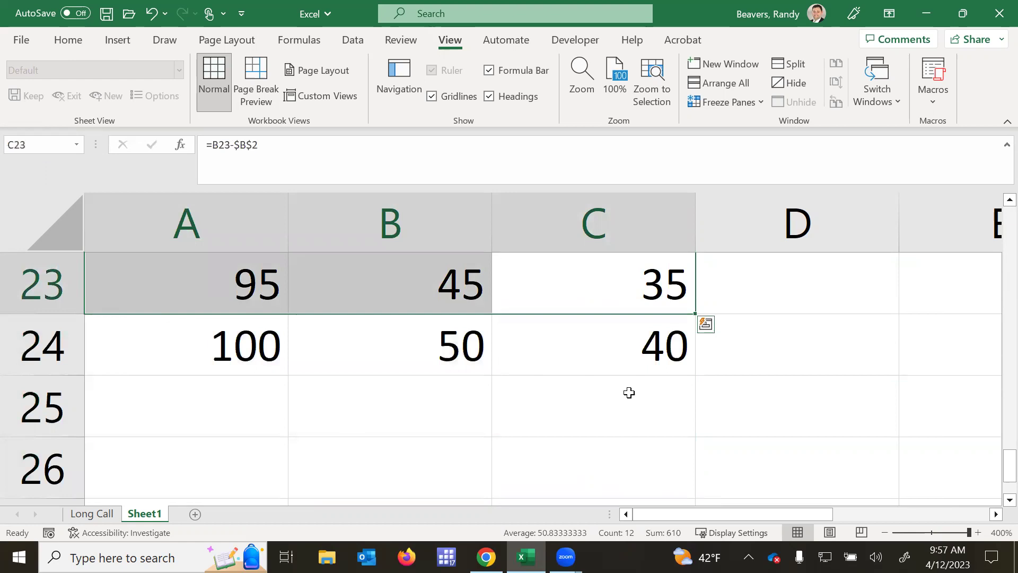
left_click_drag(630, 350, 266, 421)
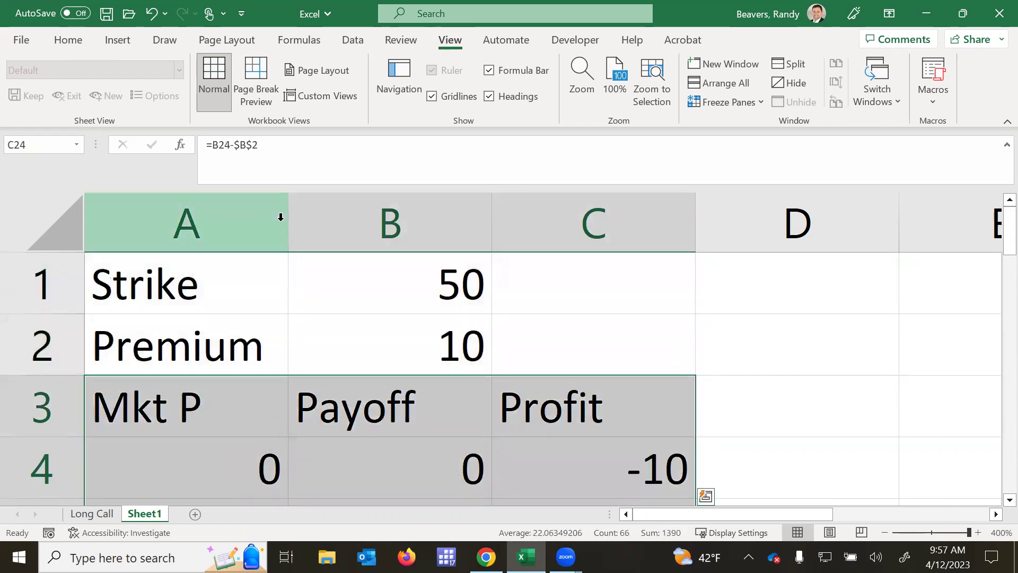
- Insert the recommended Line chart of Payoff and Profit versus Mkt P
left_click(116, 41)
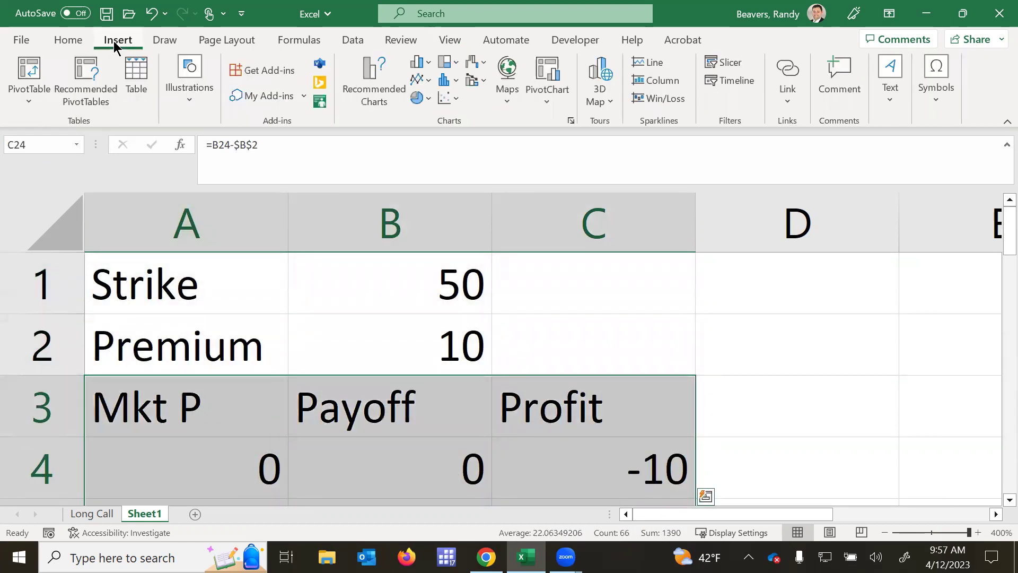
left_click(366, 79)
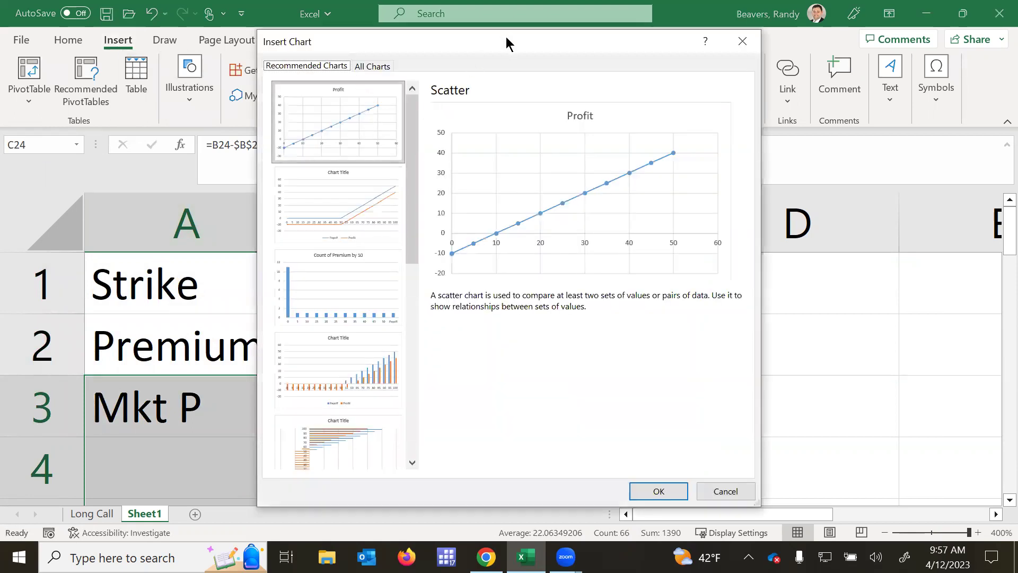
left_click_drag(508, 37, 659, 199)
left_click(511, 359)
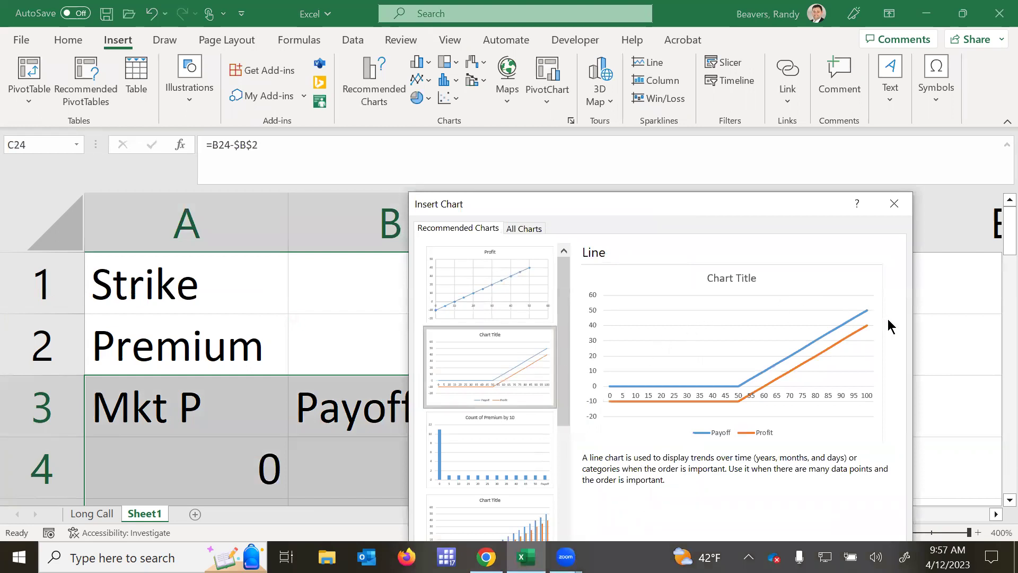
left_click_drag(755, 205, 601, 51)
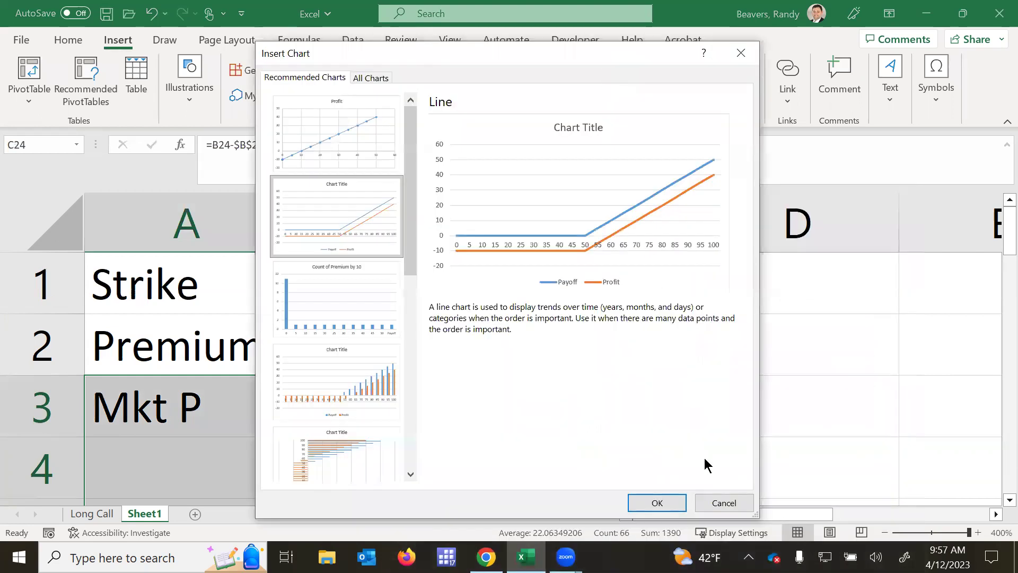
left_click(678, 503)
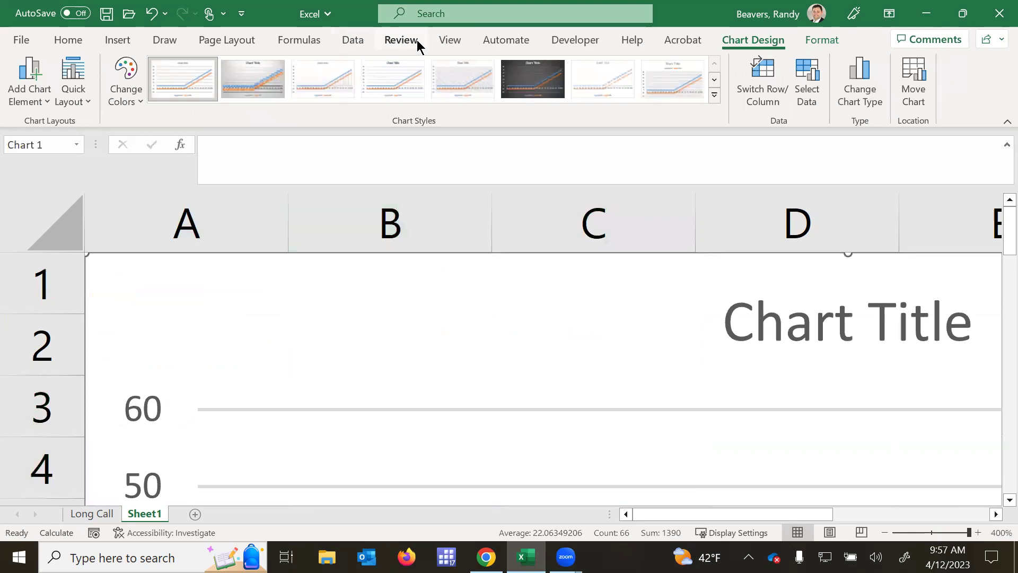
- Zoom to the chart and change its title to 'Long Call Option Diagram'
left_click(450, 41)
left_click(651, 77)
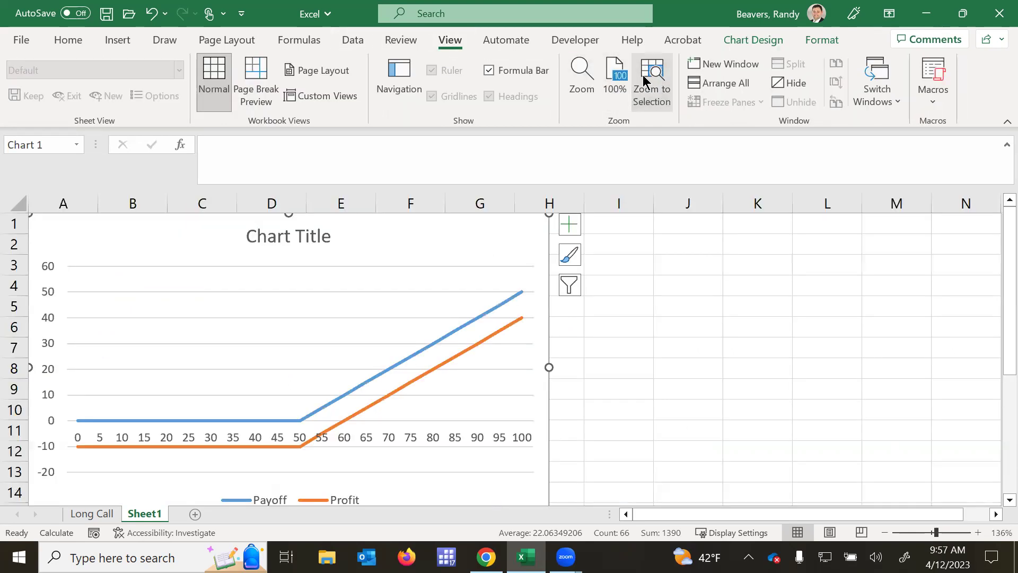
left_click(270, 235)
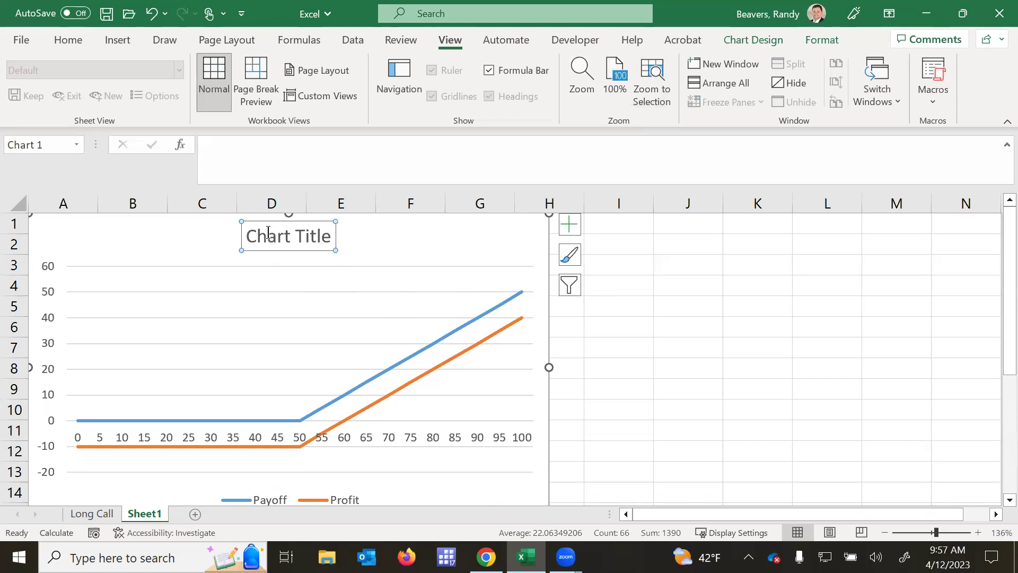
type("Long")
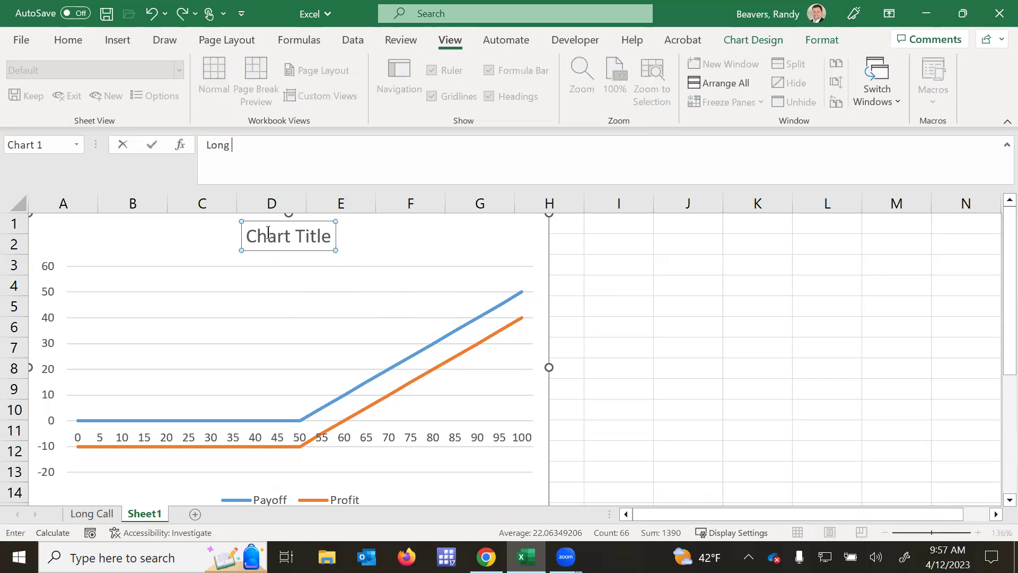
type(" Call Option Diagram")
key("Return")
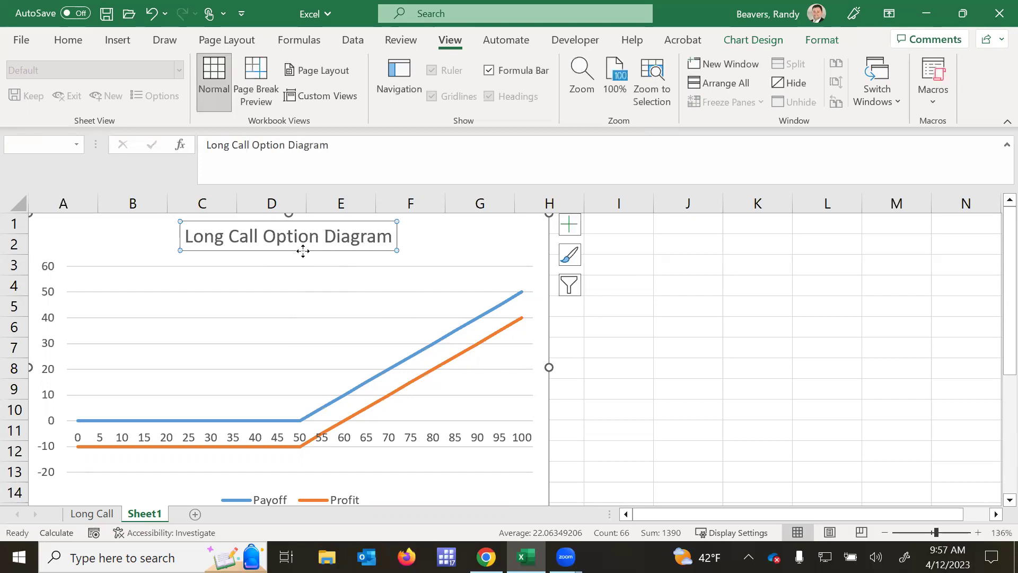
- Give the Profit series a dashed outline style
left_click(428, 371)
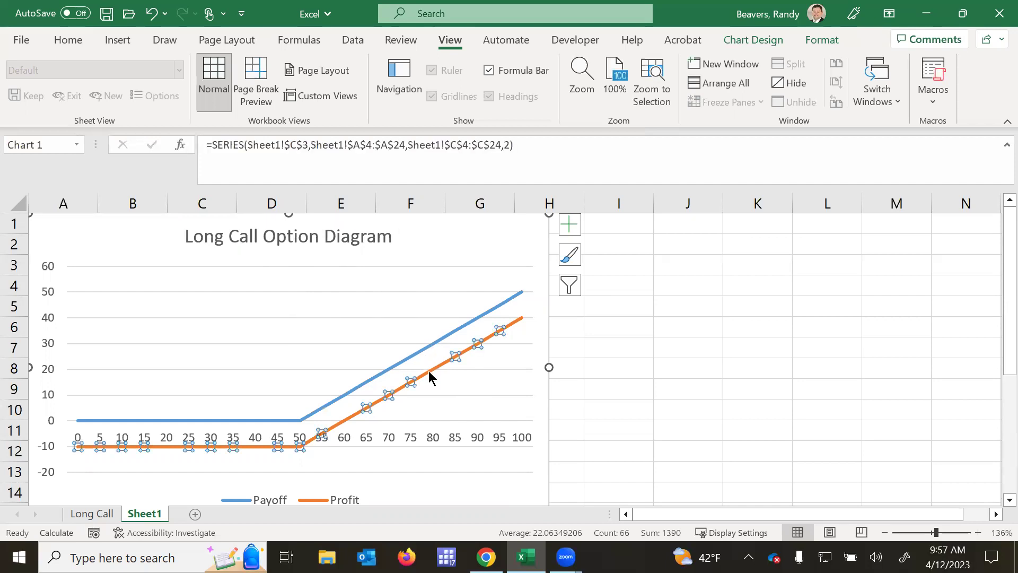
right_click(431, 378)
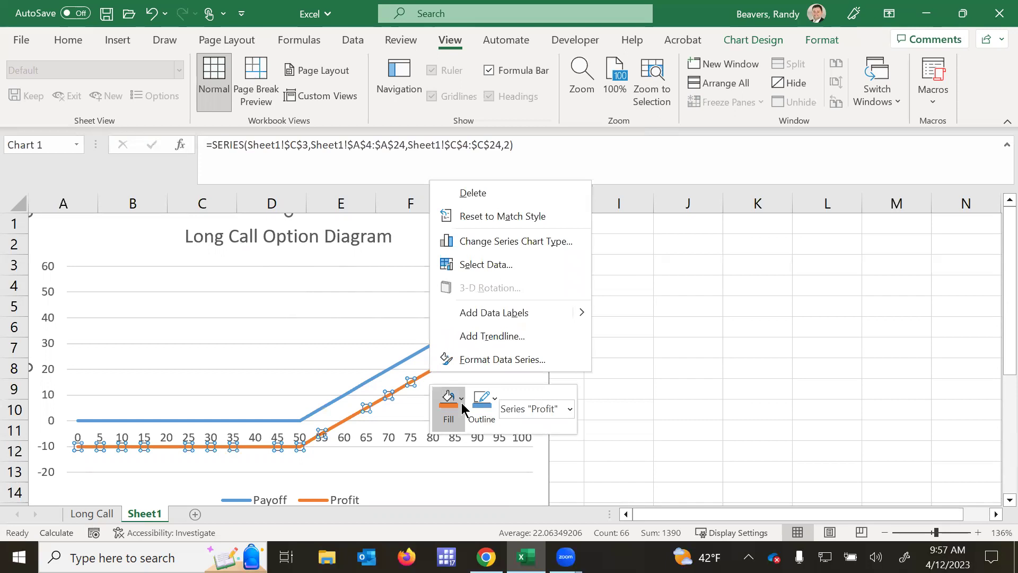
left_click(491, 400)
mouse_move(521, 374)
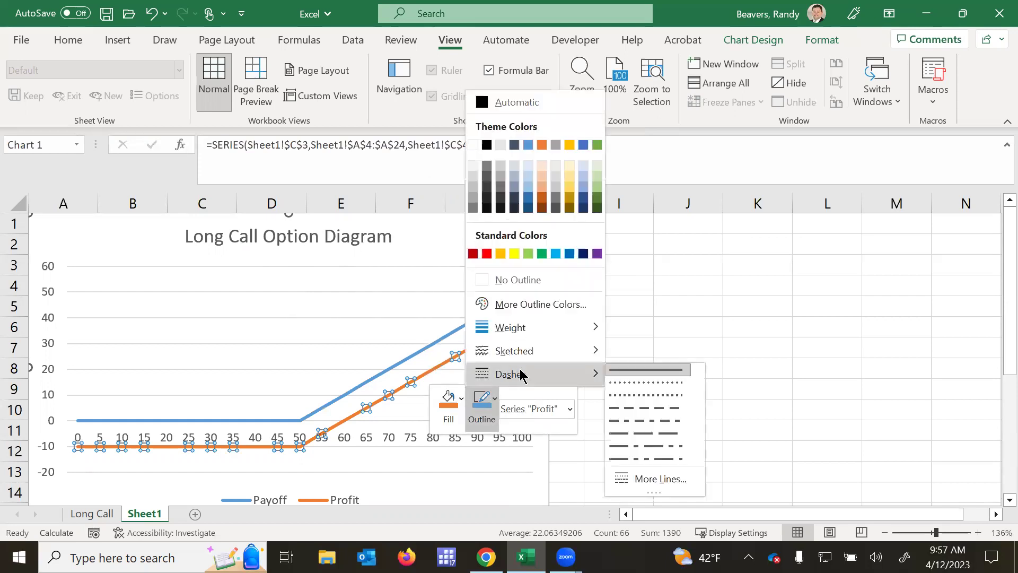
left_click(645, 394)
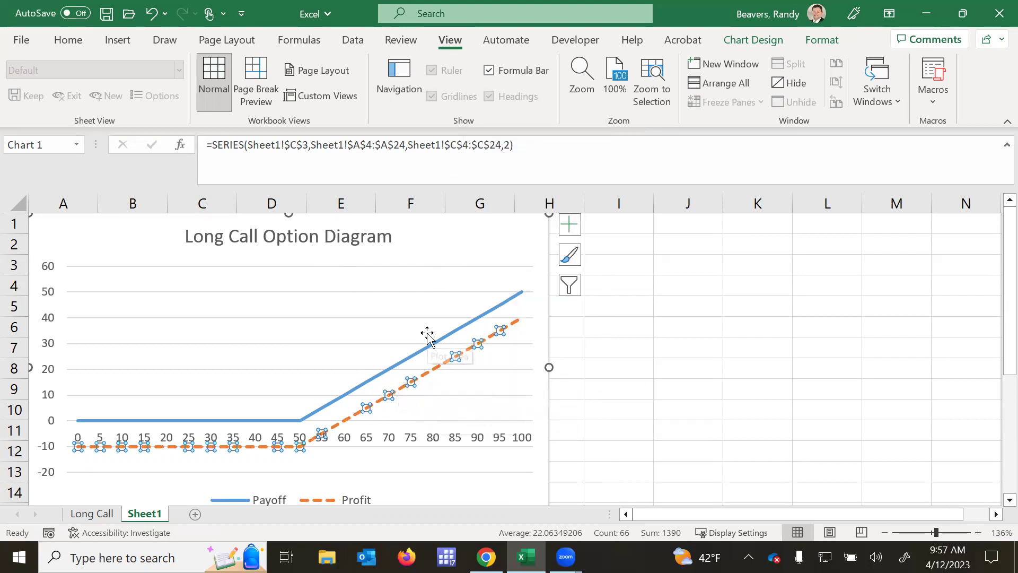
left_click_drag(415, 250, 669, 211)
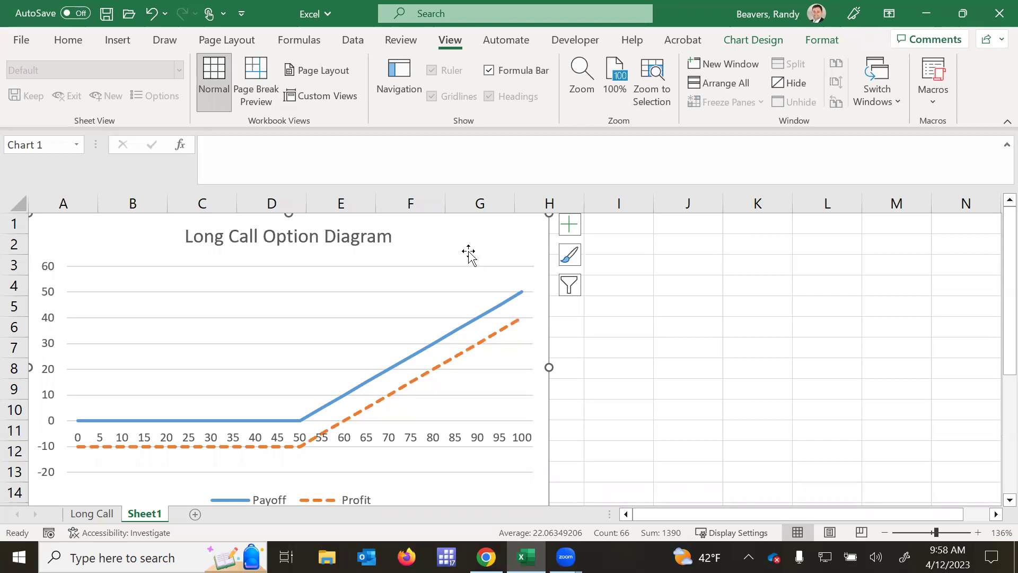
- Drag the chart right so columns A–C stay visible beside it
left_click_drag(468, 253, 700, 234)
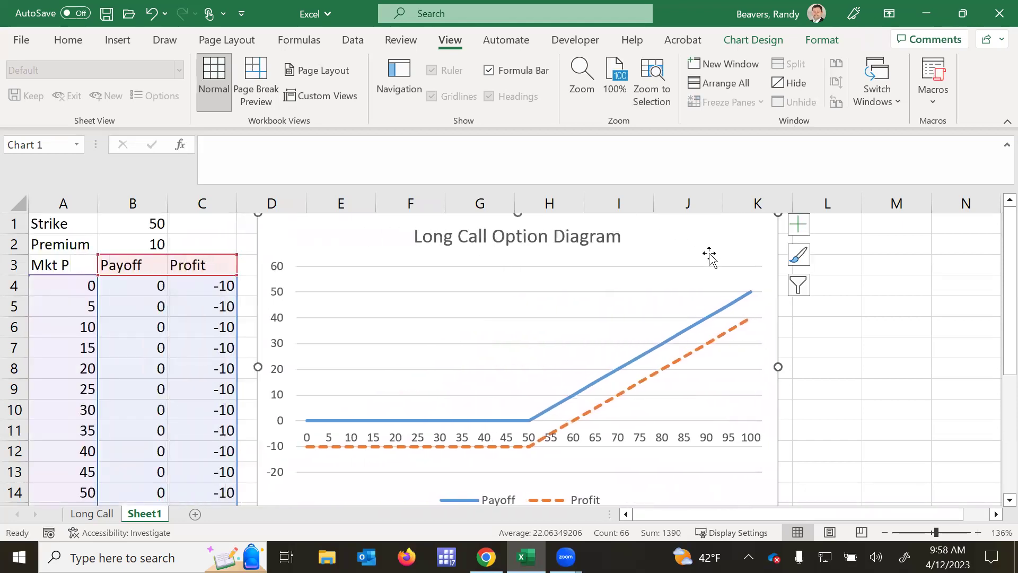